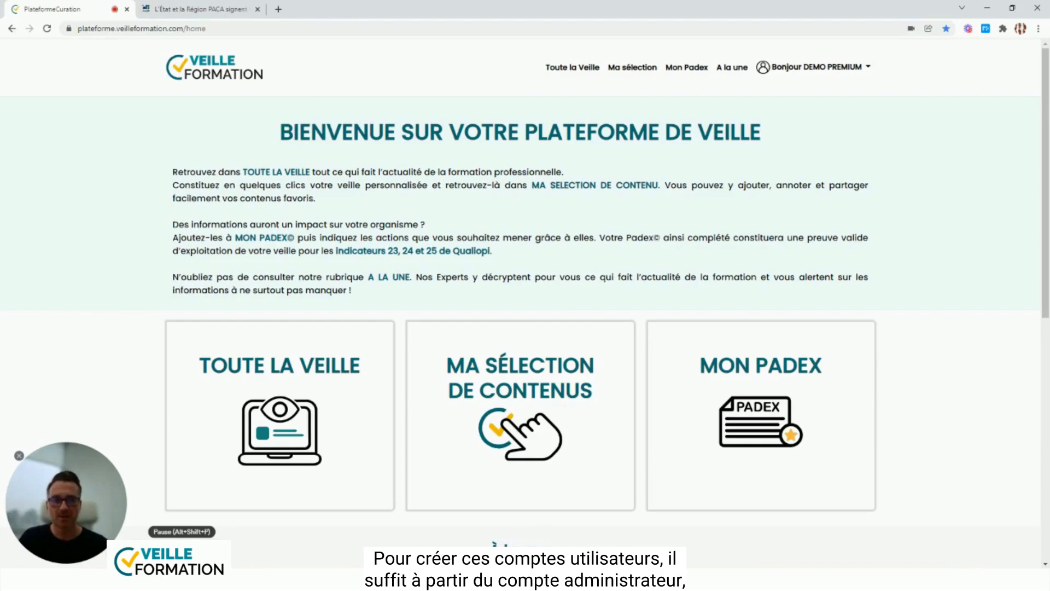
Open the user management page of Ma plateforme, view the form for adding a user and dismiss it.
click(804, 76)
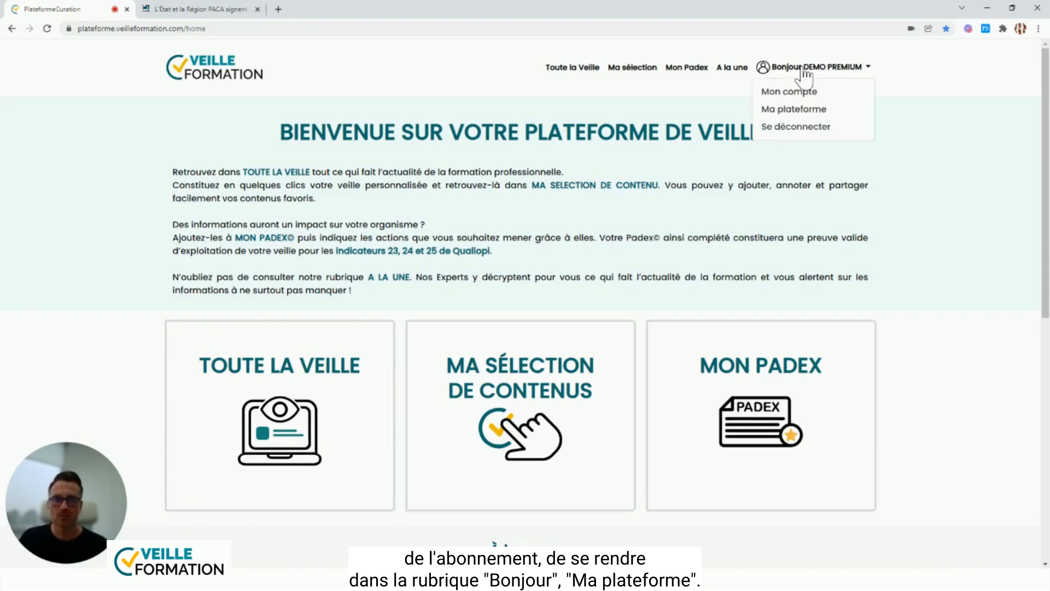
click(800, 111)
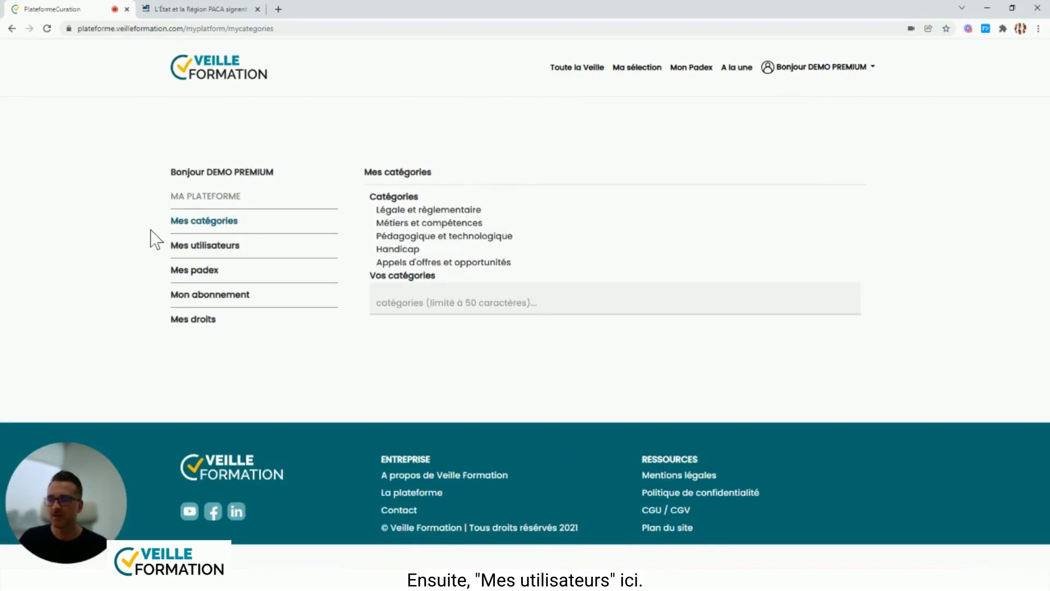
click(191, 249)
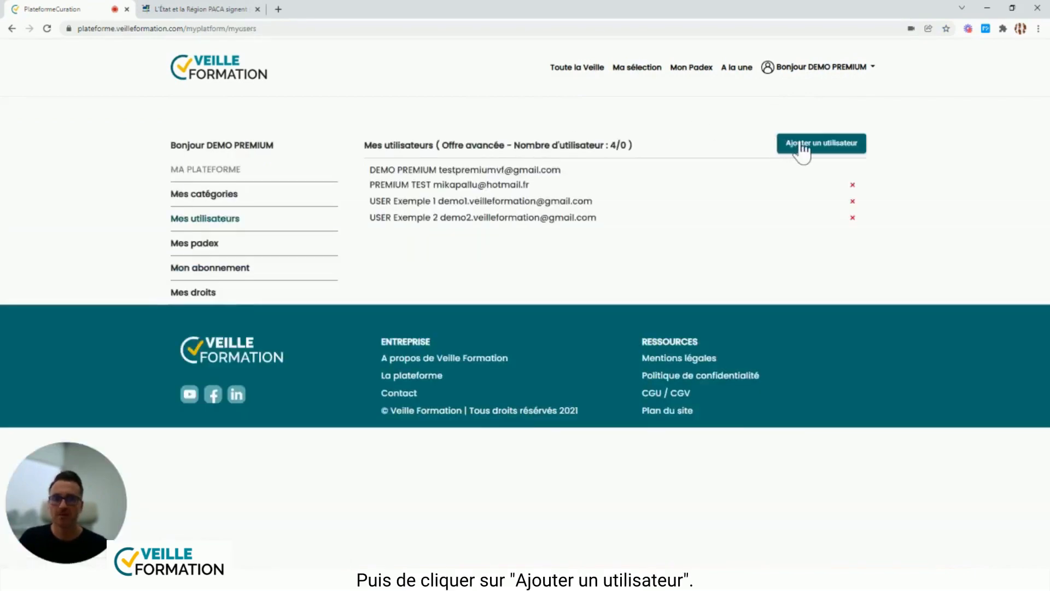
click(800, 143)
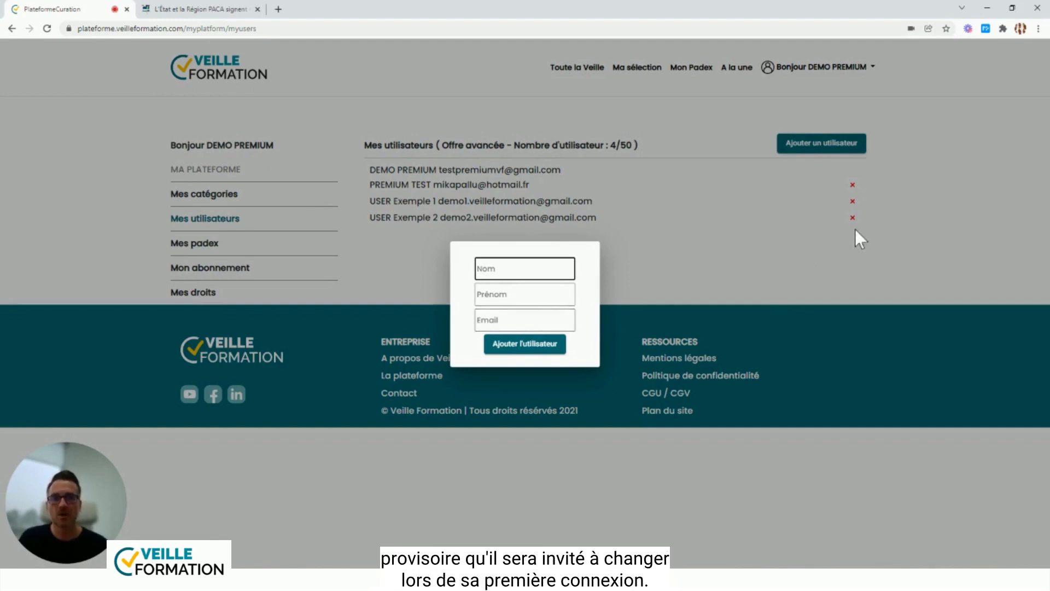
click(905, 203)
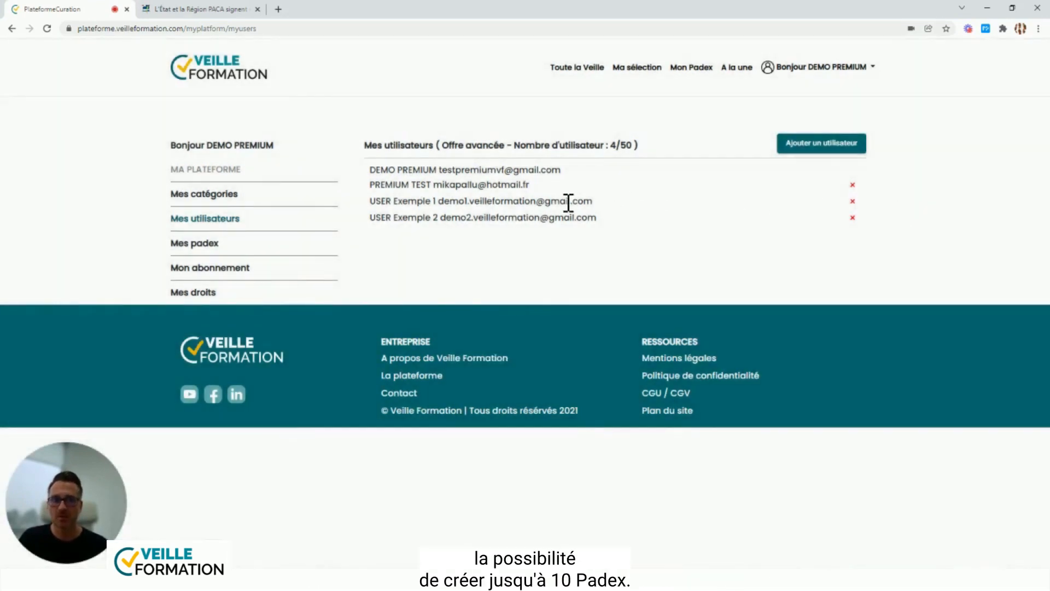
Open the Mes padex page, view the form for adding a Padex and dismiss it.
click(192, 244)
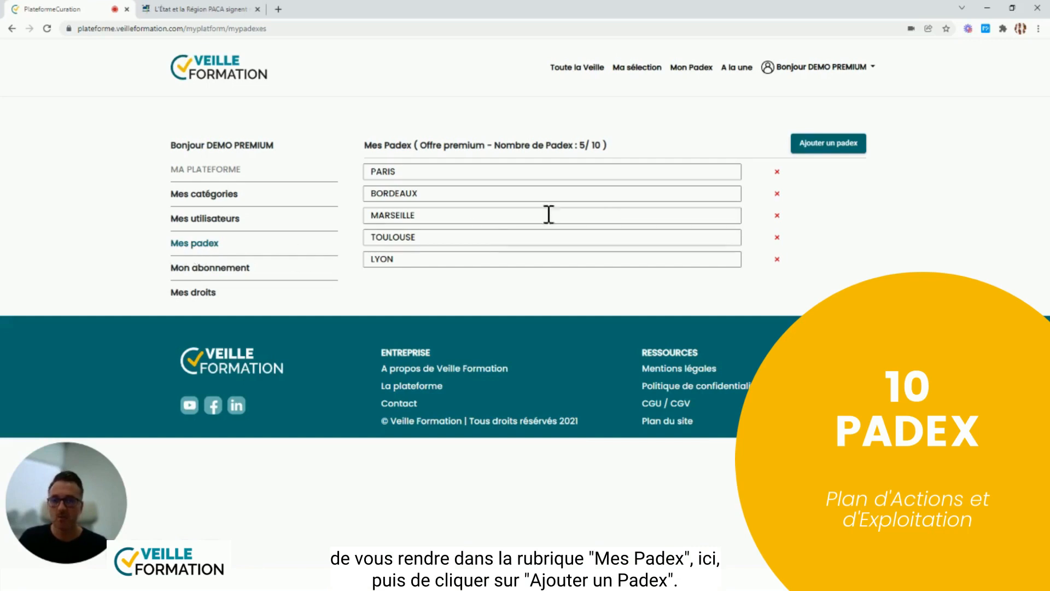
click(829, 144)
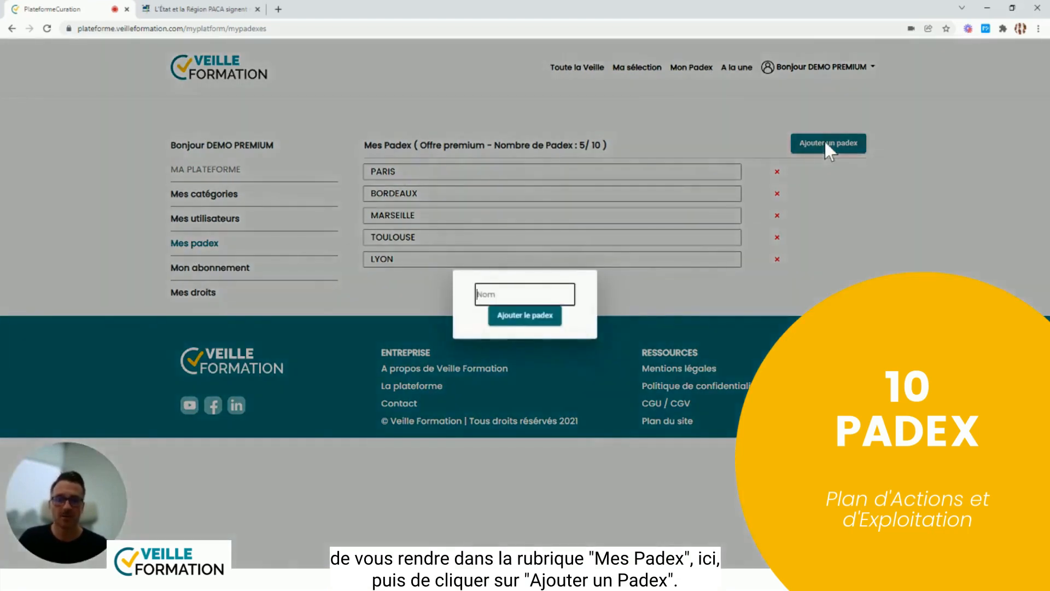
click(865, 265)
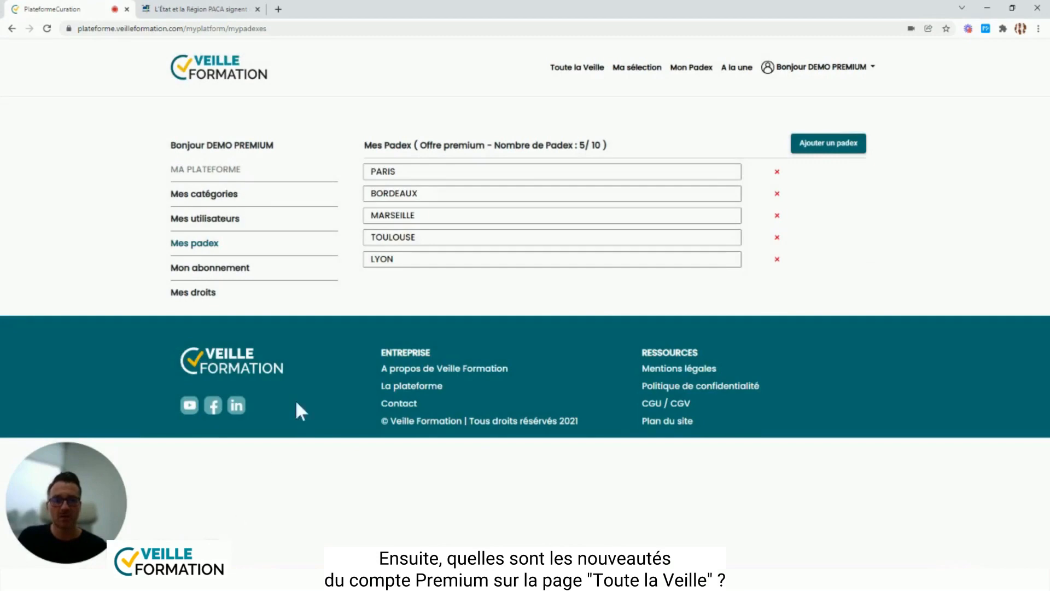
Go to the Toute la Veille page and view its category filters.
click(574, 69)
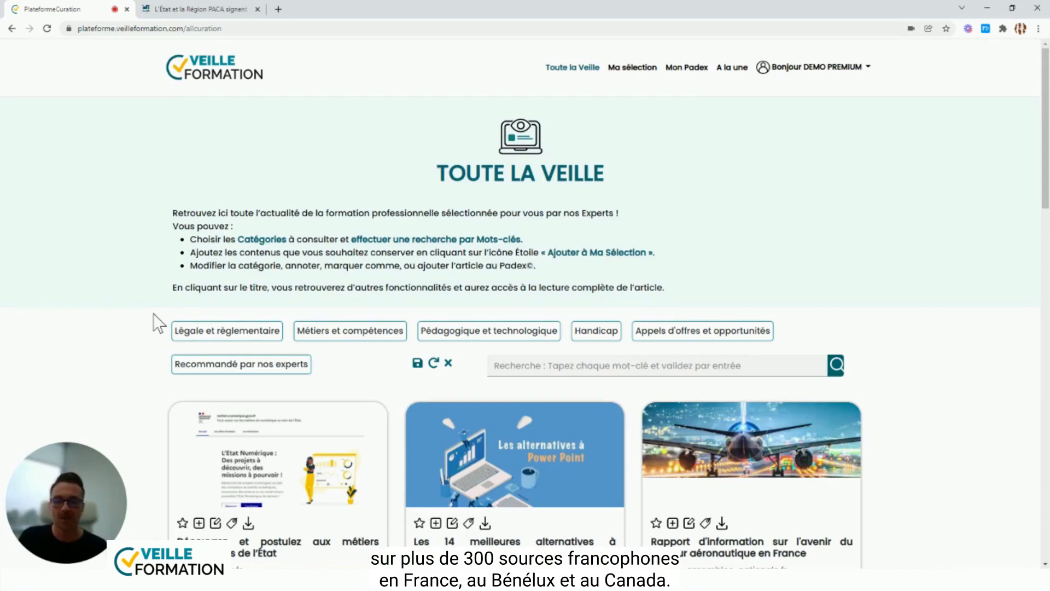
scroll(159, 322, down, 2)
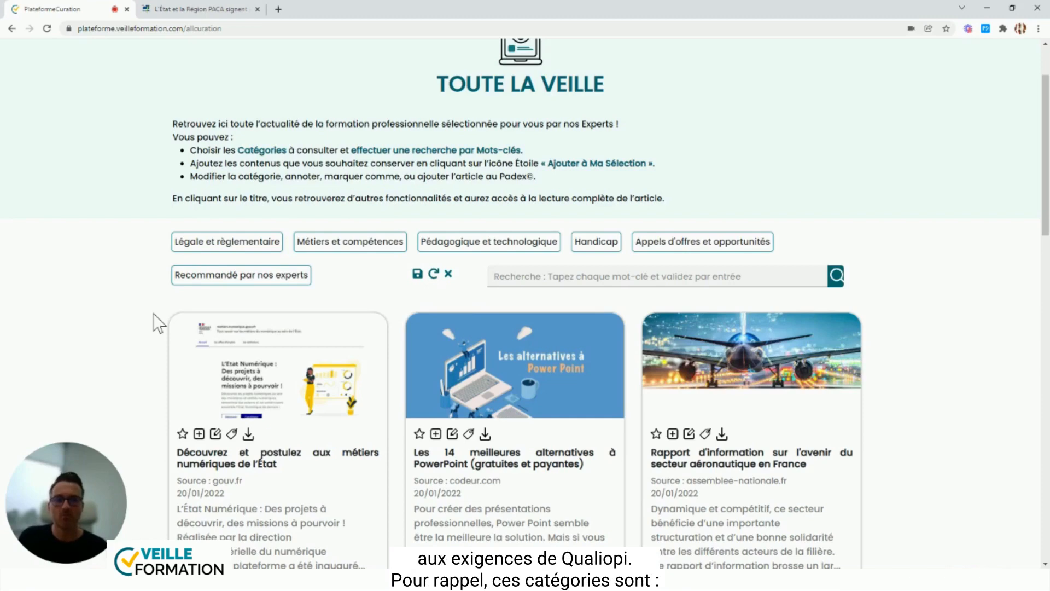
scroll(156, 322, up, 1)
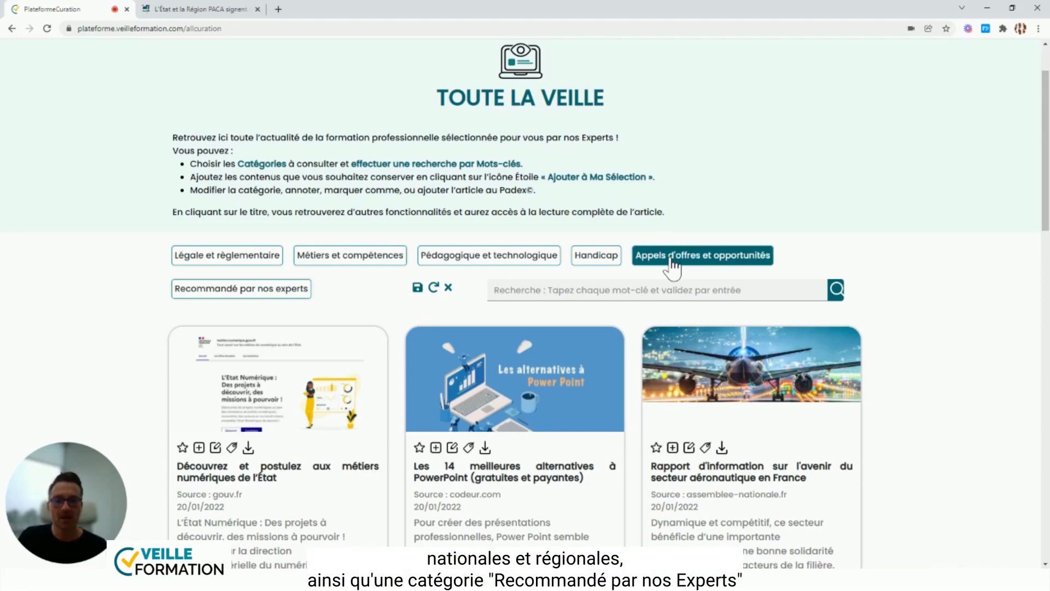
Try the Recommandé par nos experts and Métiers et compétences filters on the articles, and clear them.
click(298, 305)
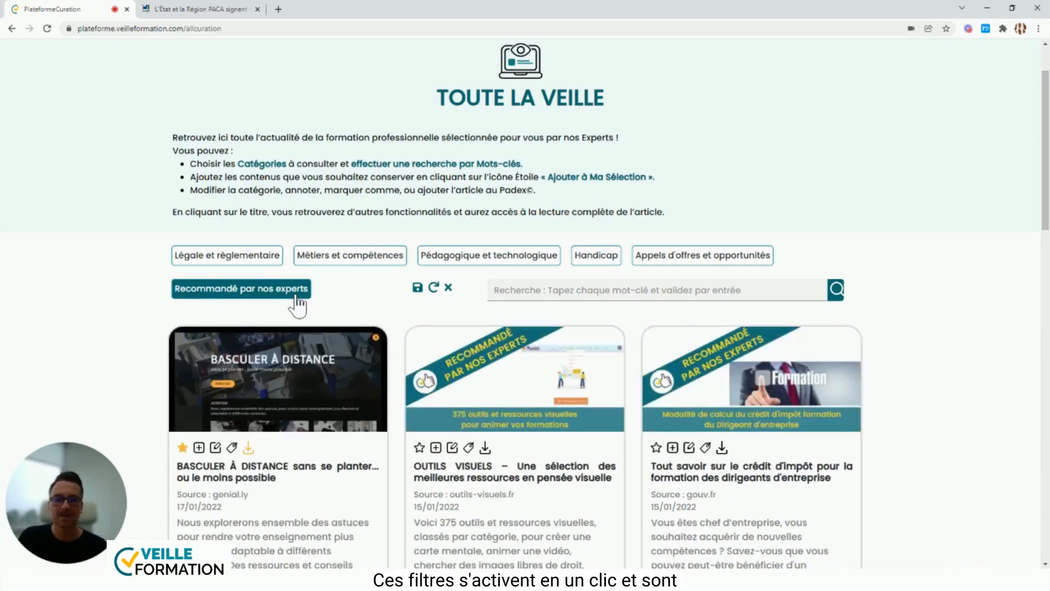
click(347, 261)
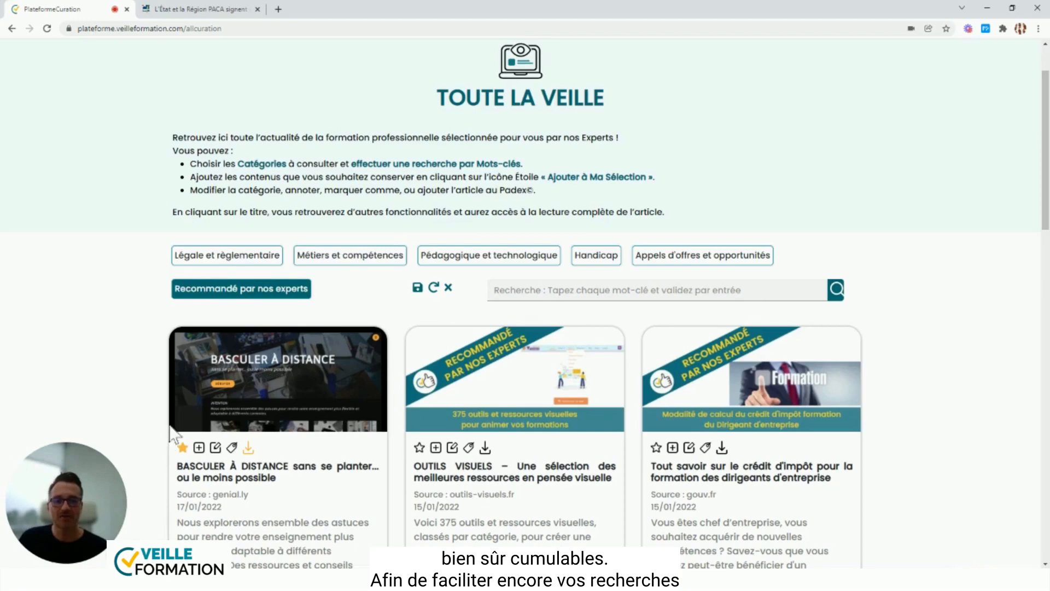
click(283, 292)
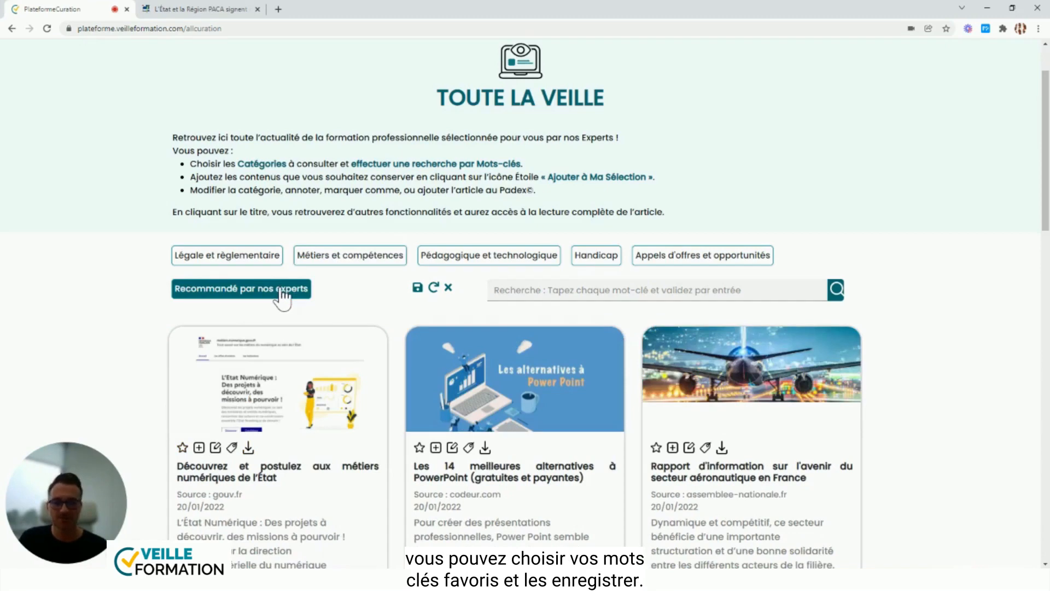
Filter the articles with the keywords Digital, Numérique and A distance, and save these keywords as favourites.
click(530, 292)
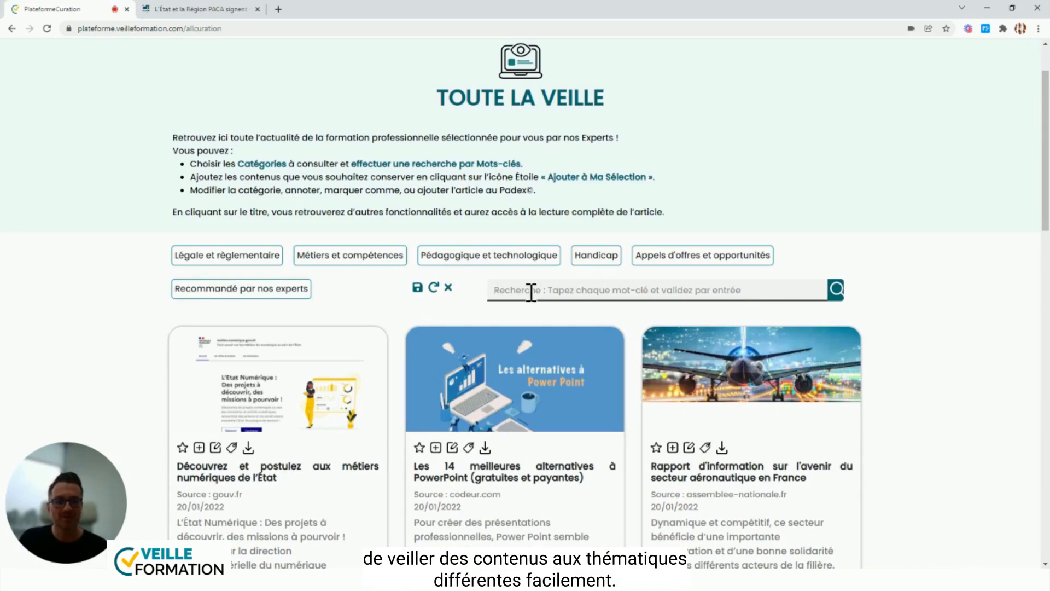
click(531, 291)
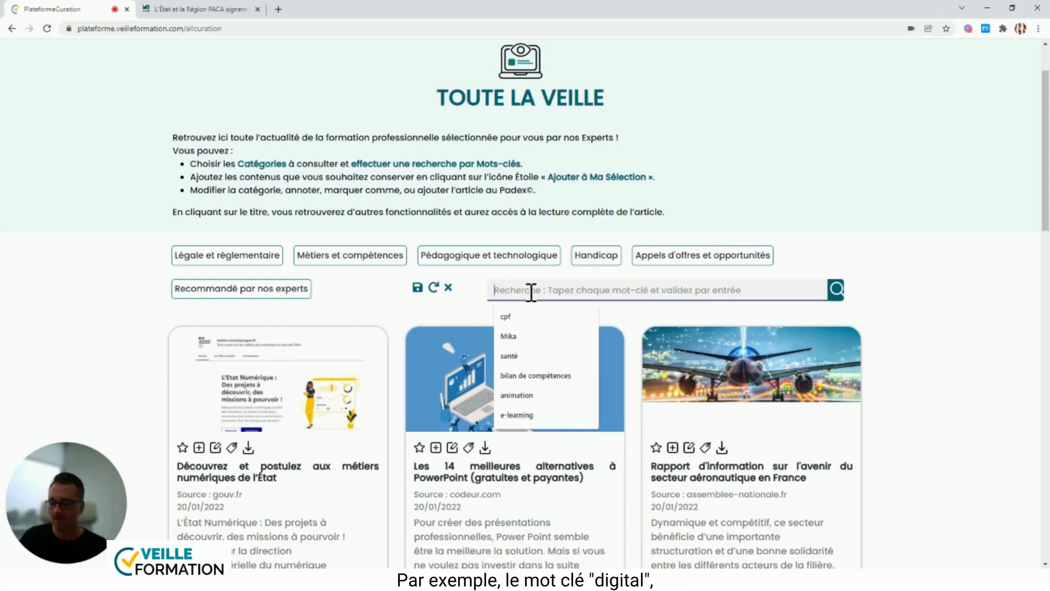
text(Digital)
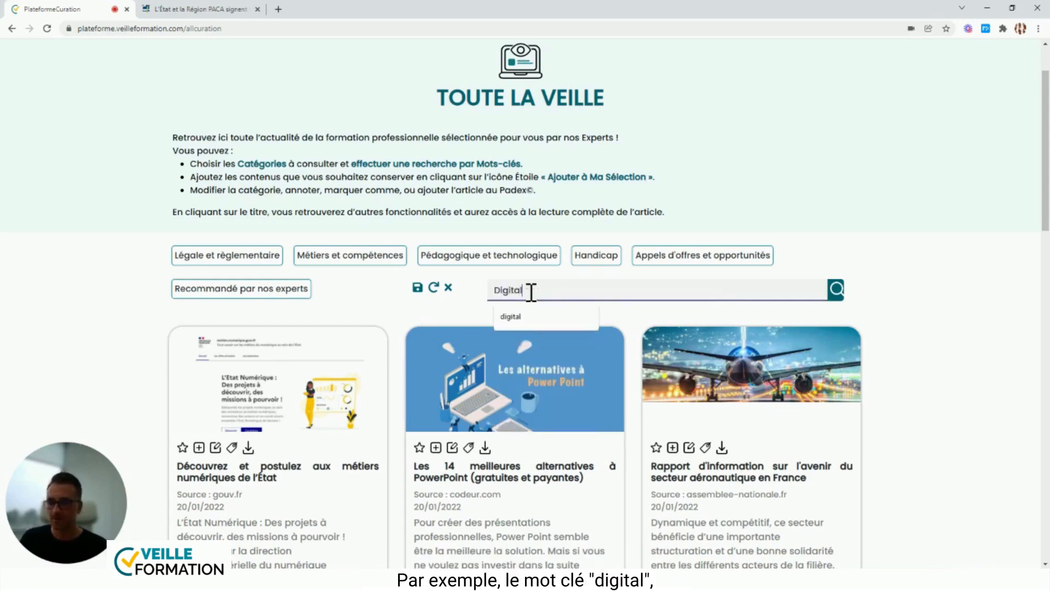
key(Return)
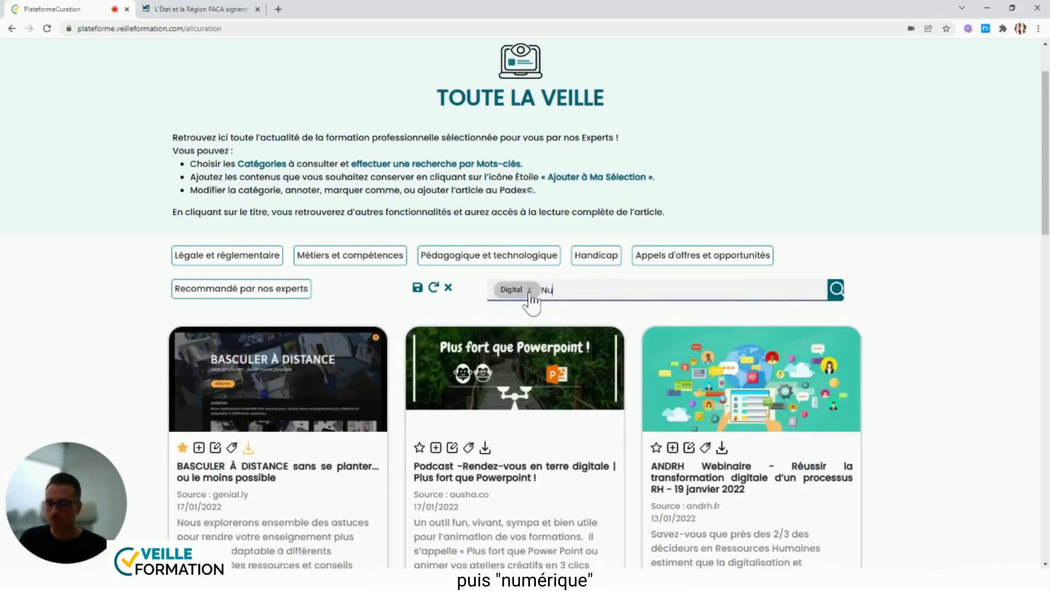
text(Numérique)
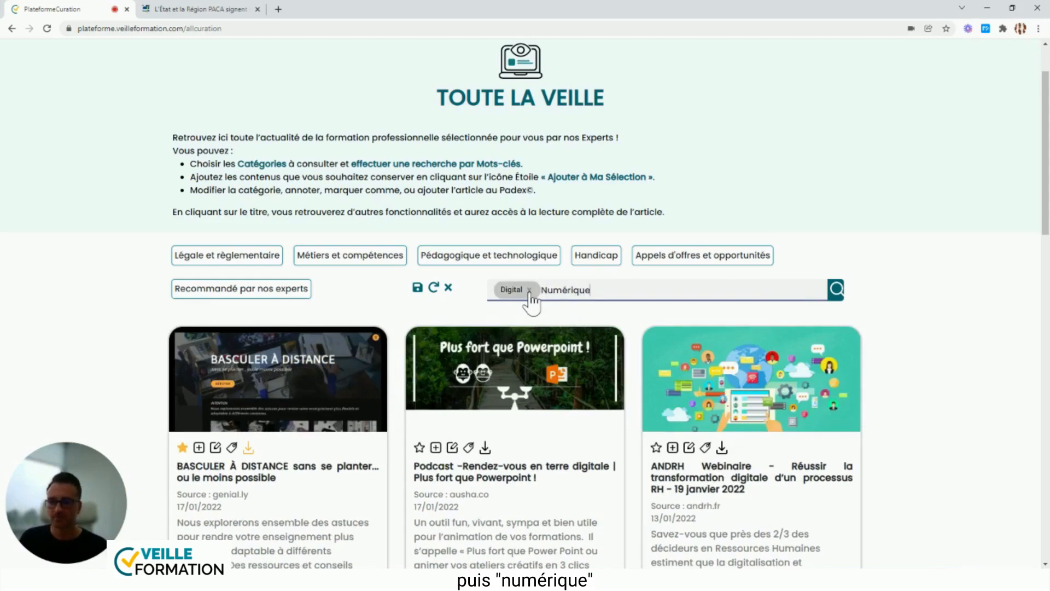
key(Return)
text(A dis)
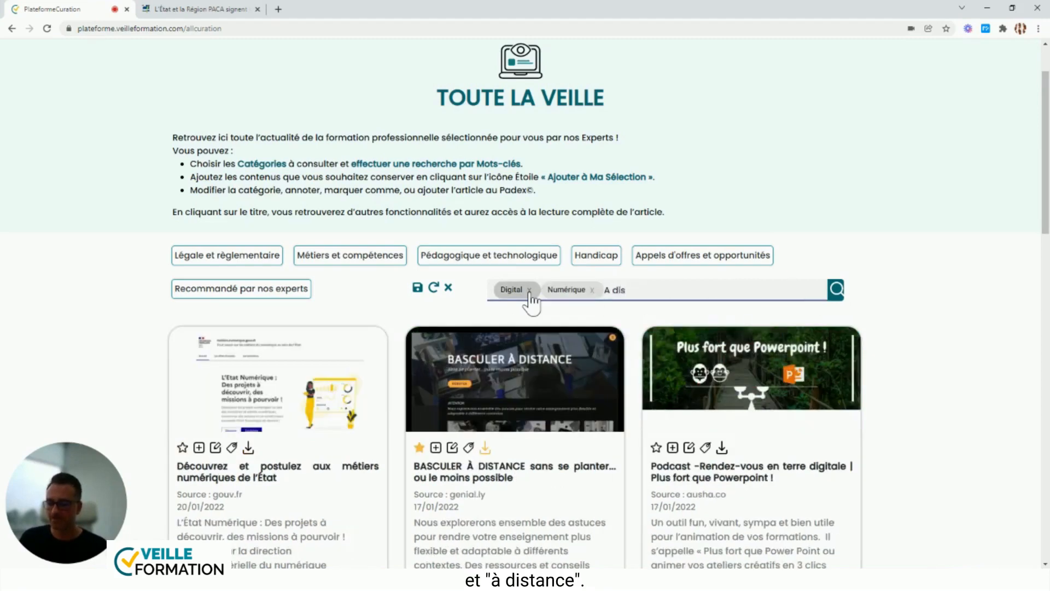
text(tance)
key(Return)
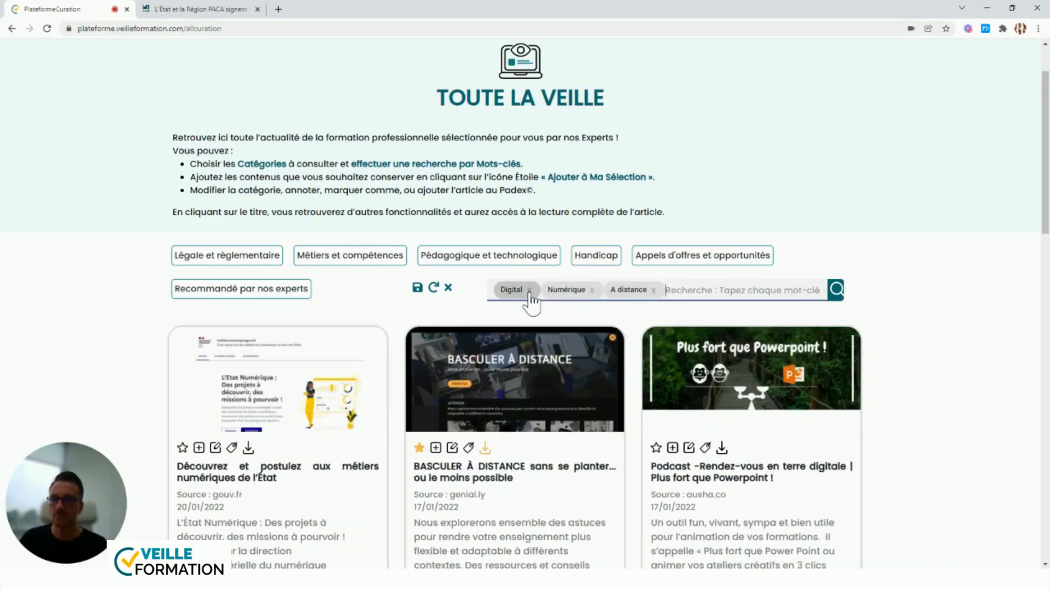
click(416, 293)
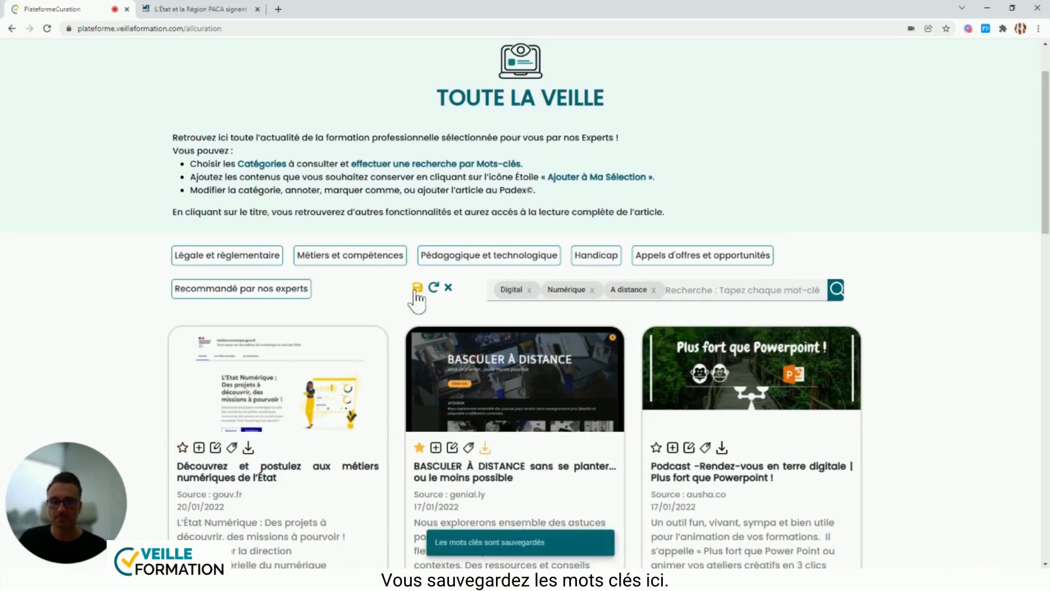
Clear the keywords from the article search and reload the saved ones.
click(448, 288)
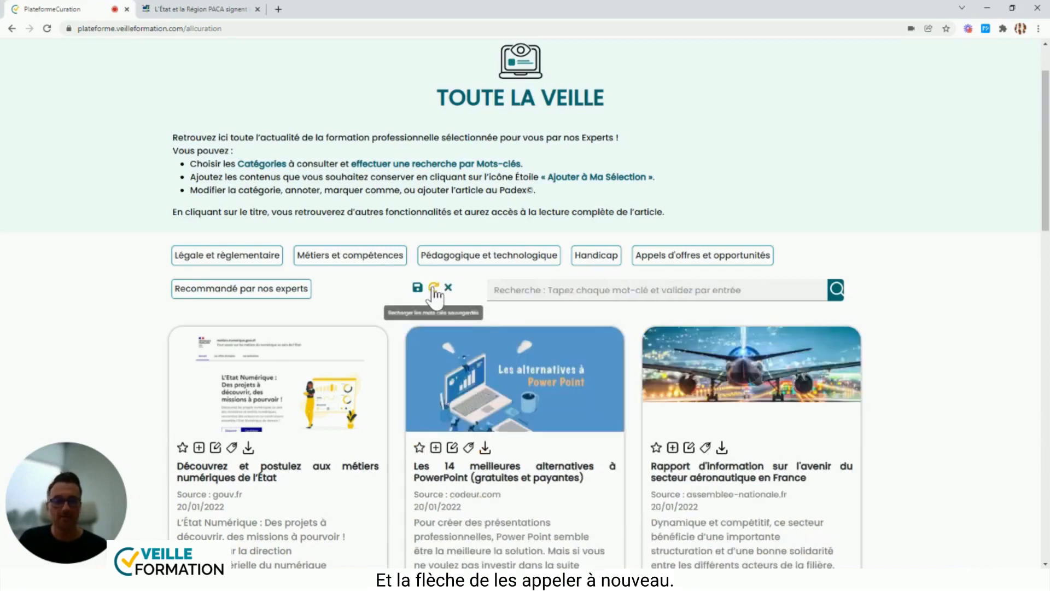
click(434, 287)
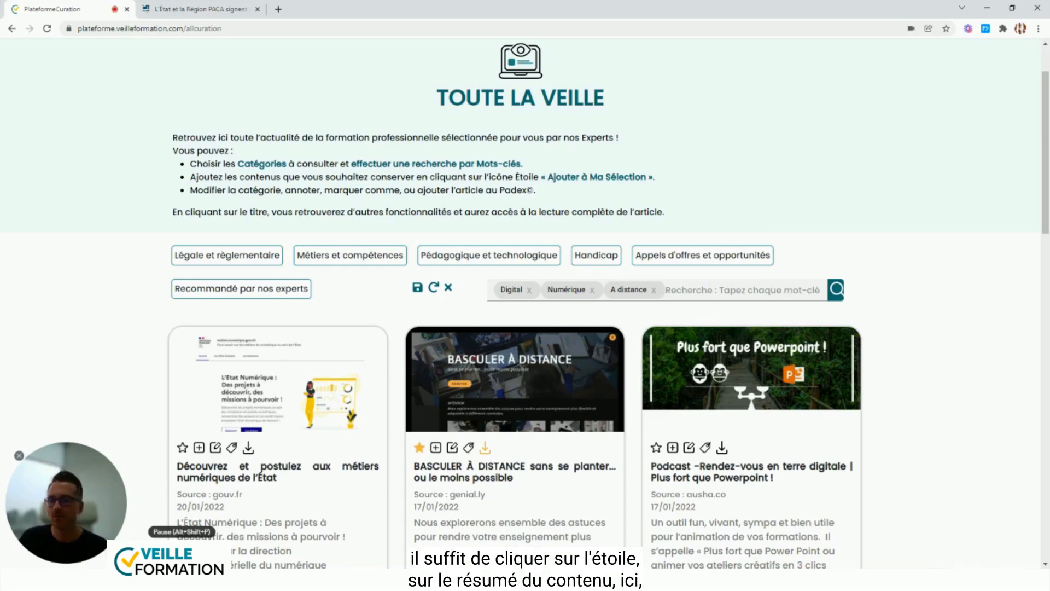
Add the article "Découvrez et postulez aux métiers numériques de l'État" to the personal selection and open its details.
click(183, 448)
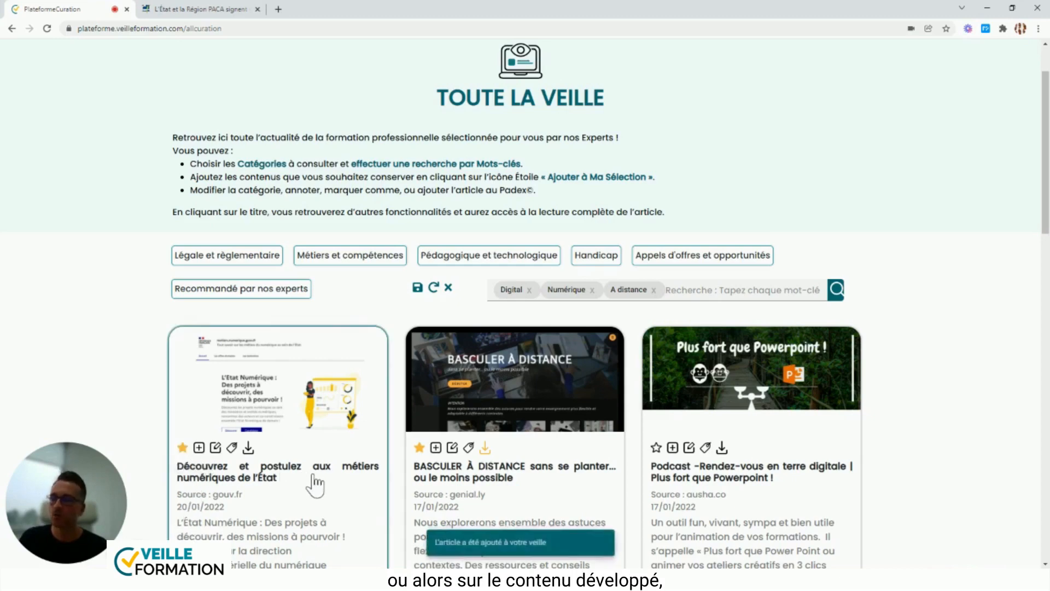
click(316, 486)
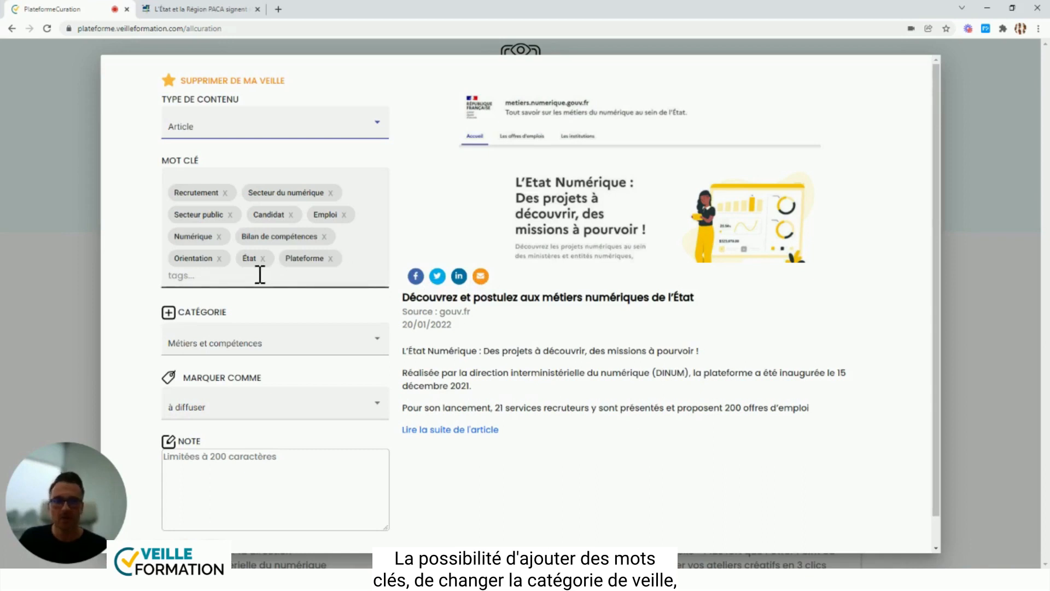
Examine the available categories and Marquer comme statuses in the article's details without changing them.
scroll(260, 275, down, 1)
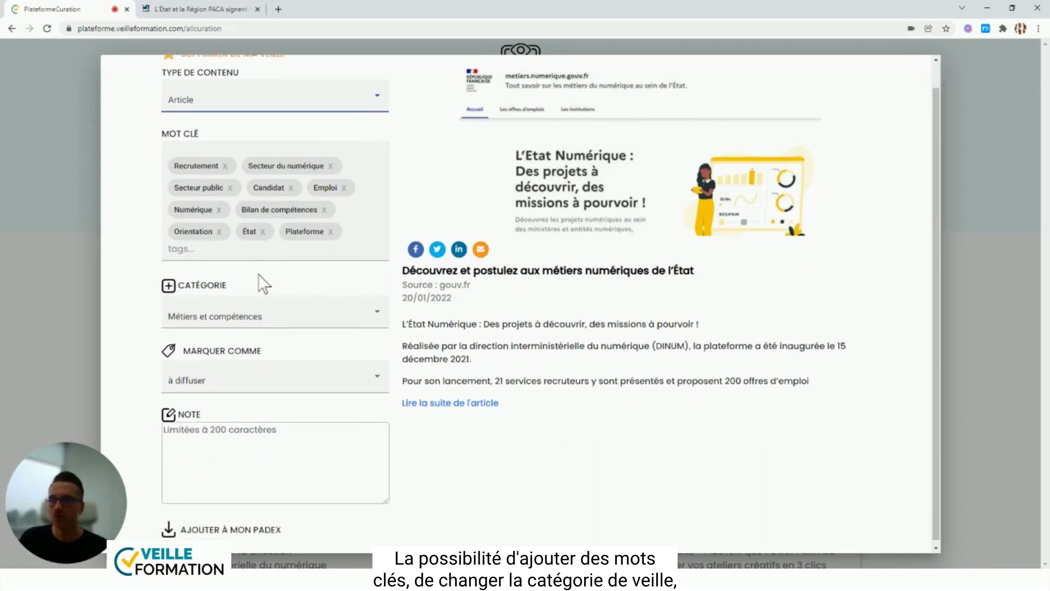
click(244, 317)
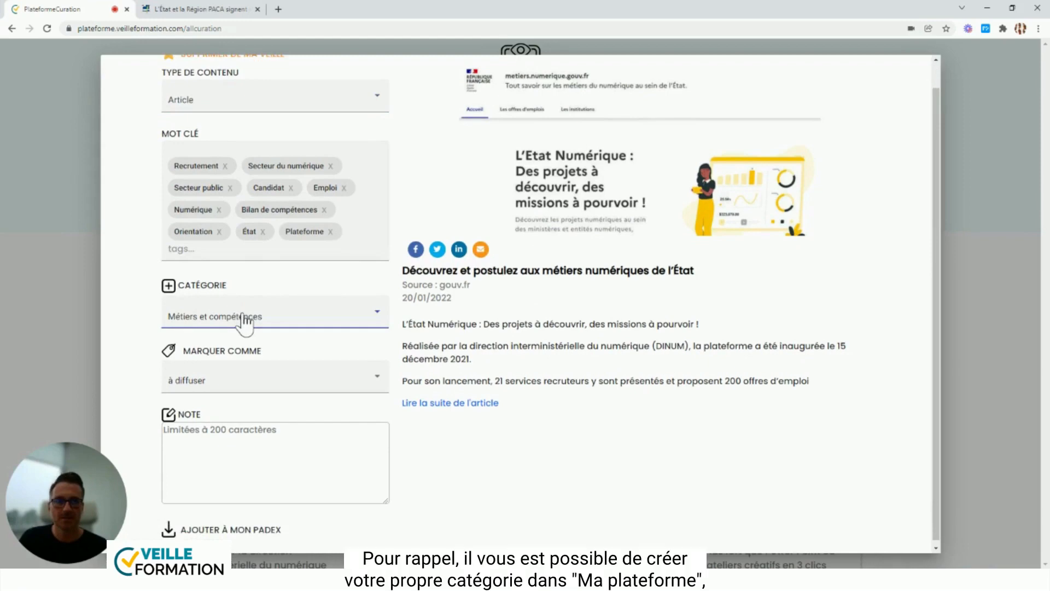
click(245, 319)
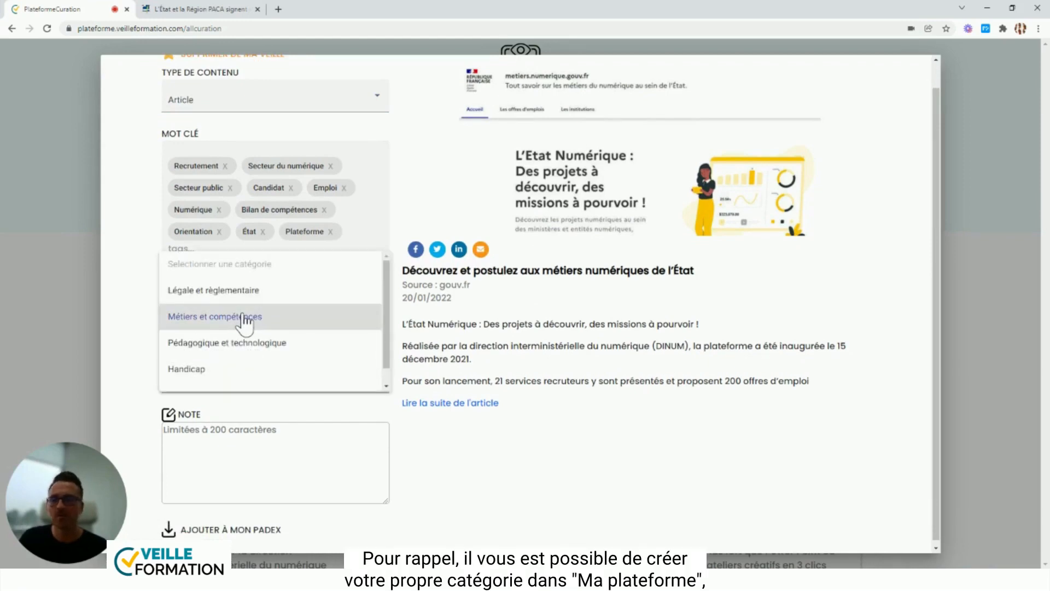
click(131, 326)
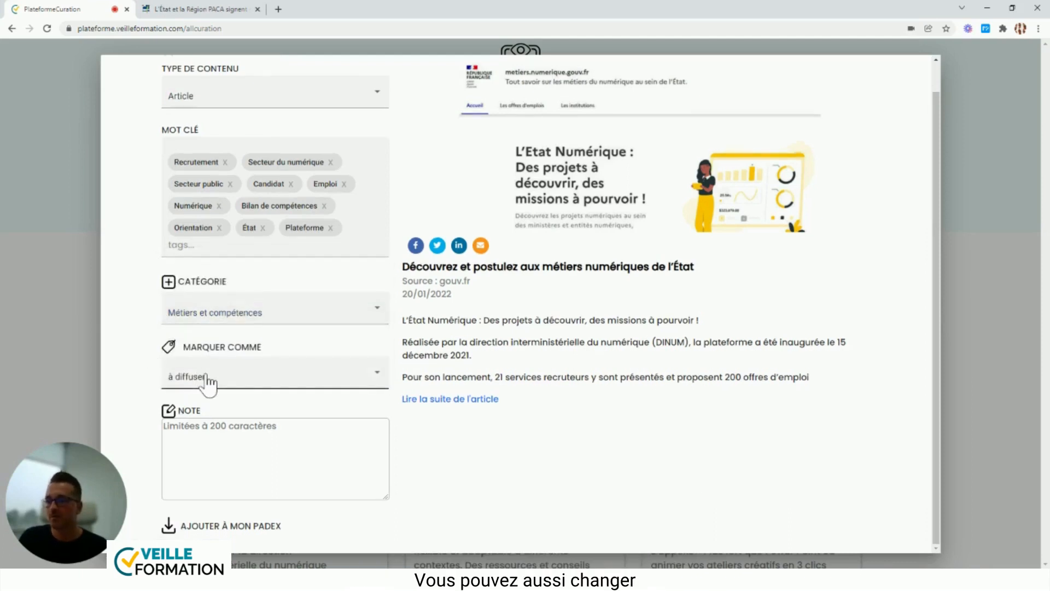
click(206, 377)
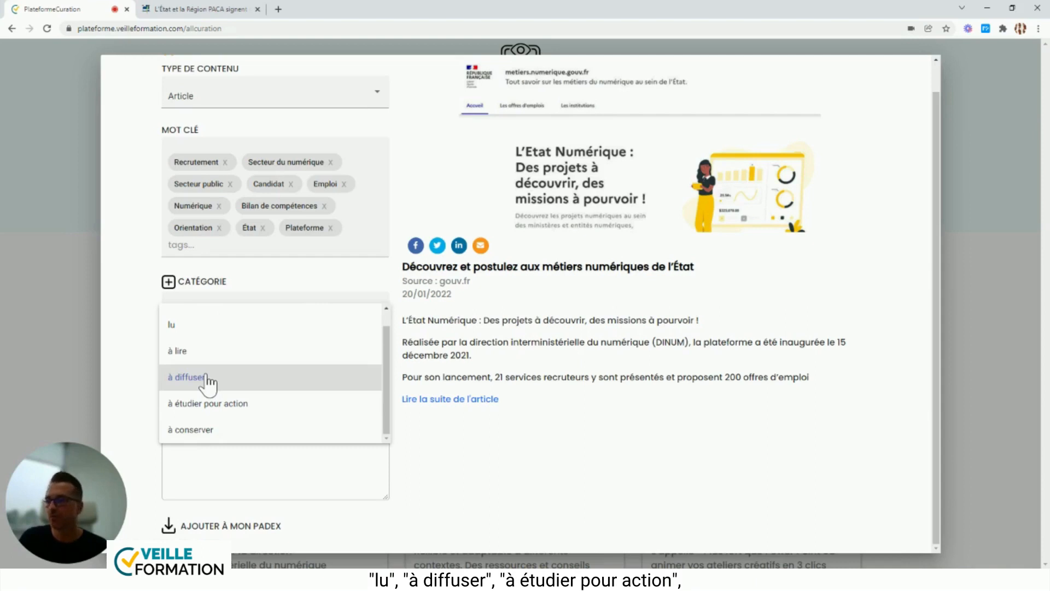
click(128, 389)
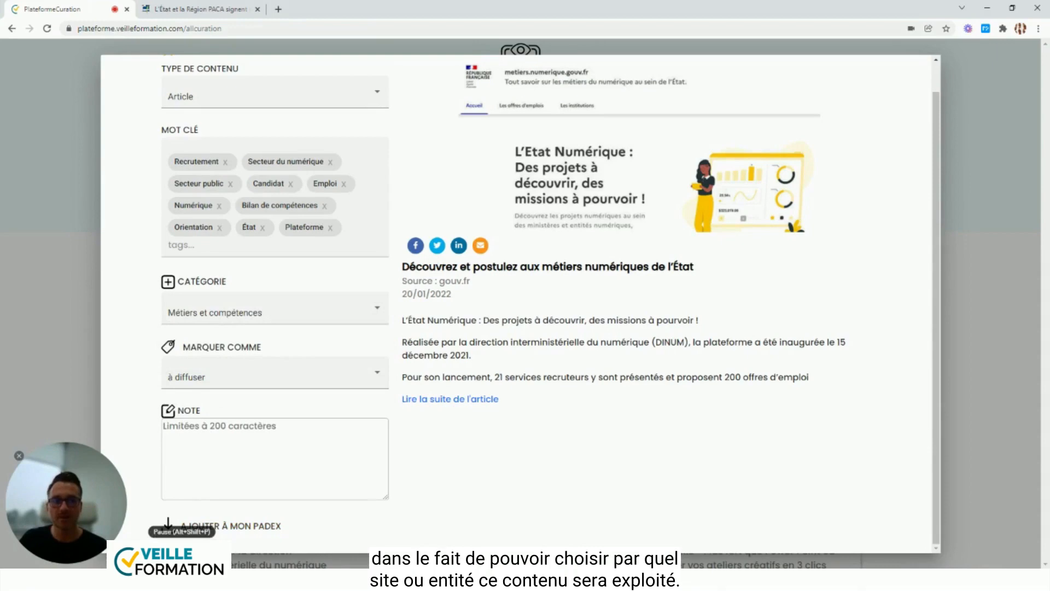
Add the article to the PARIS, BORDEAUX and MARSEILLE Padex and close its details.
click(202, 526)
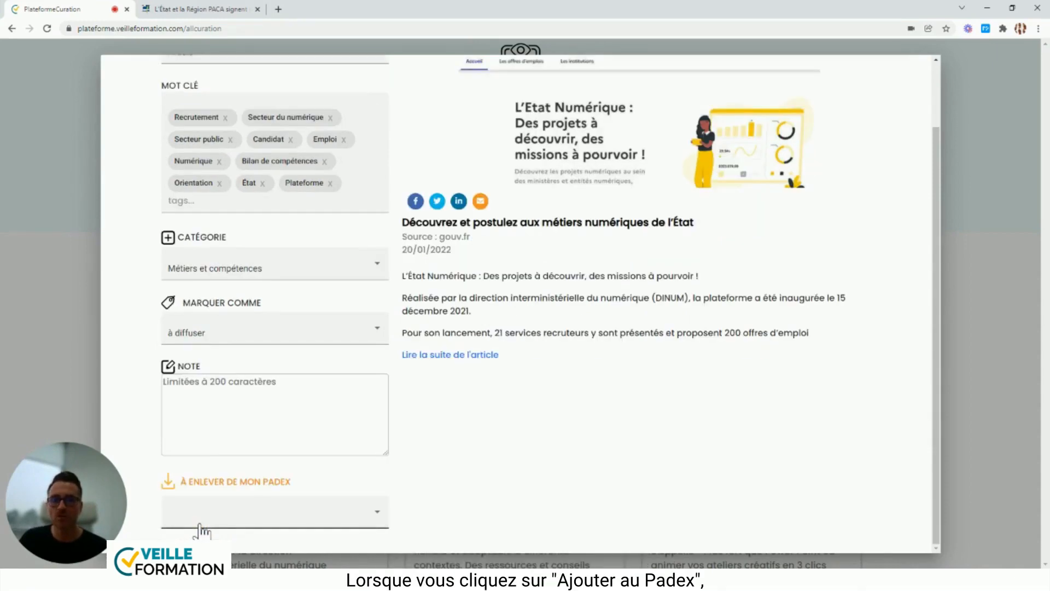
click(249, 524)
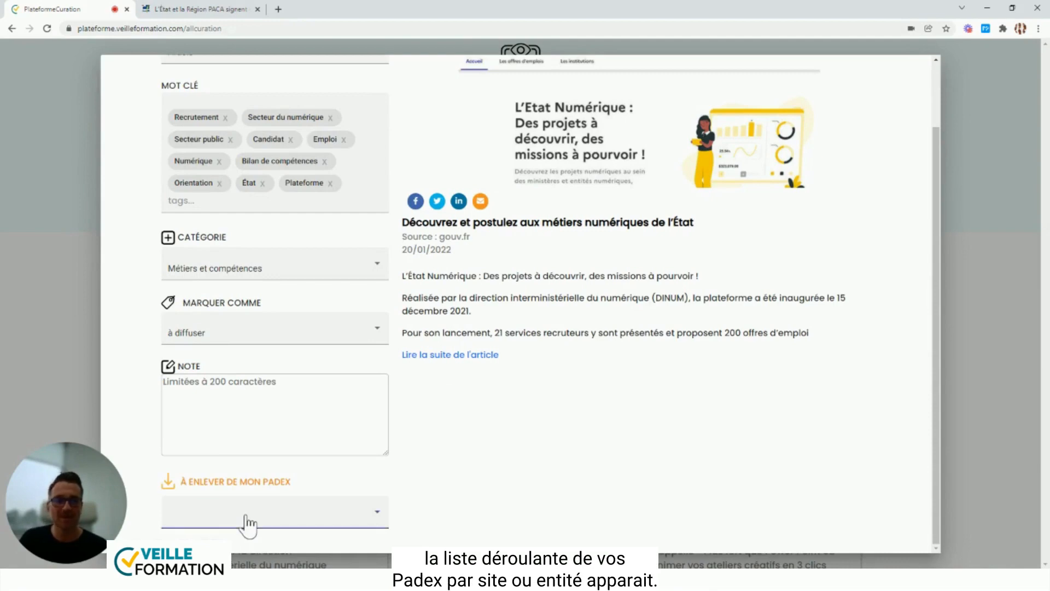
click(249, 525)
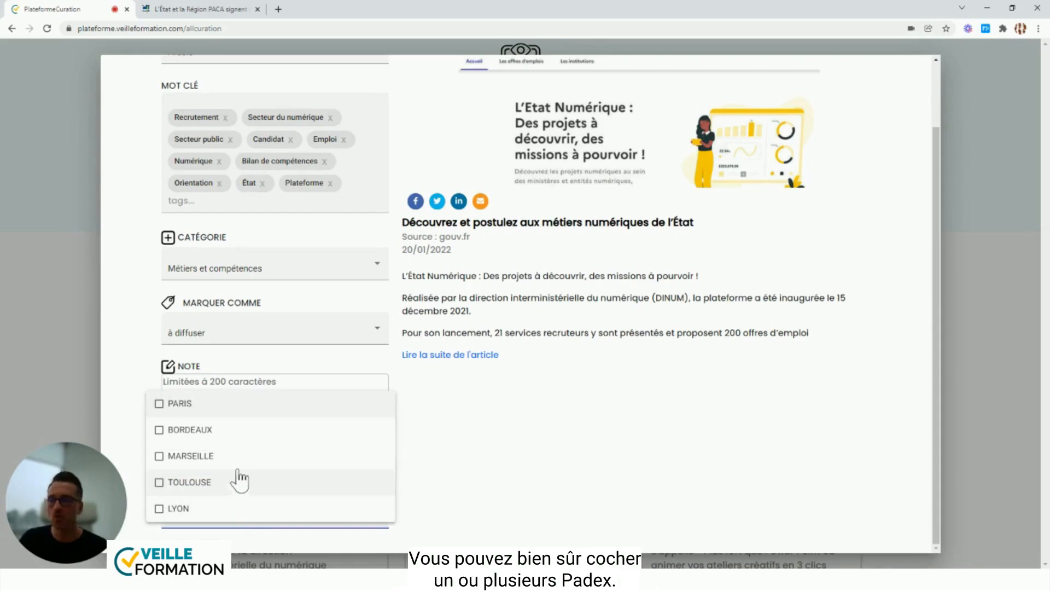
click(235, 433)
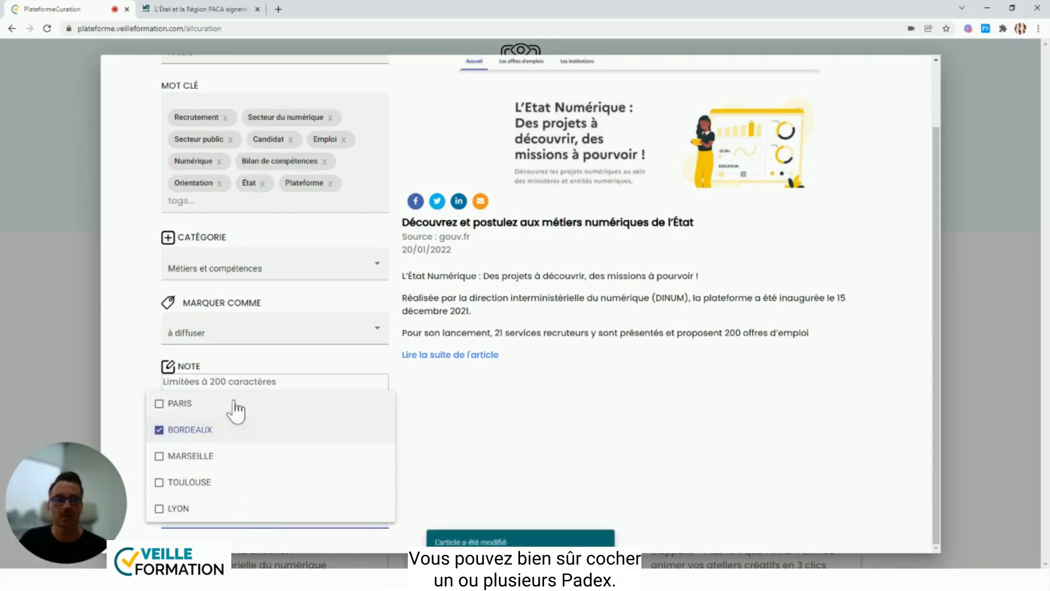
click(235, 408)
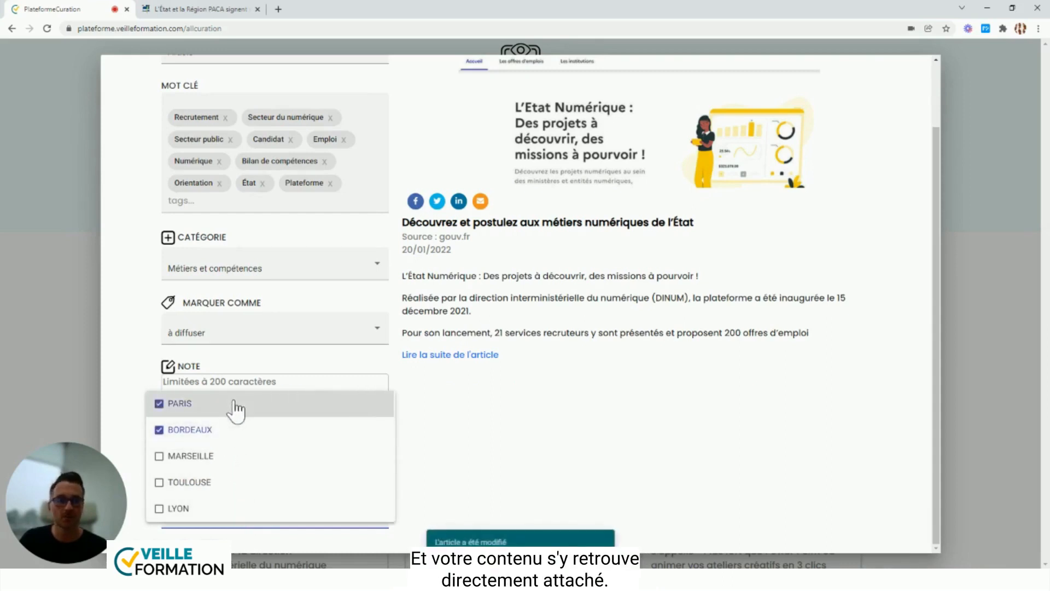
click(230, 461)
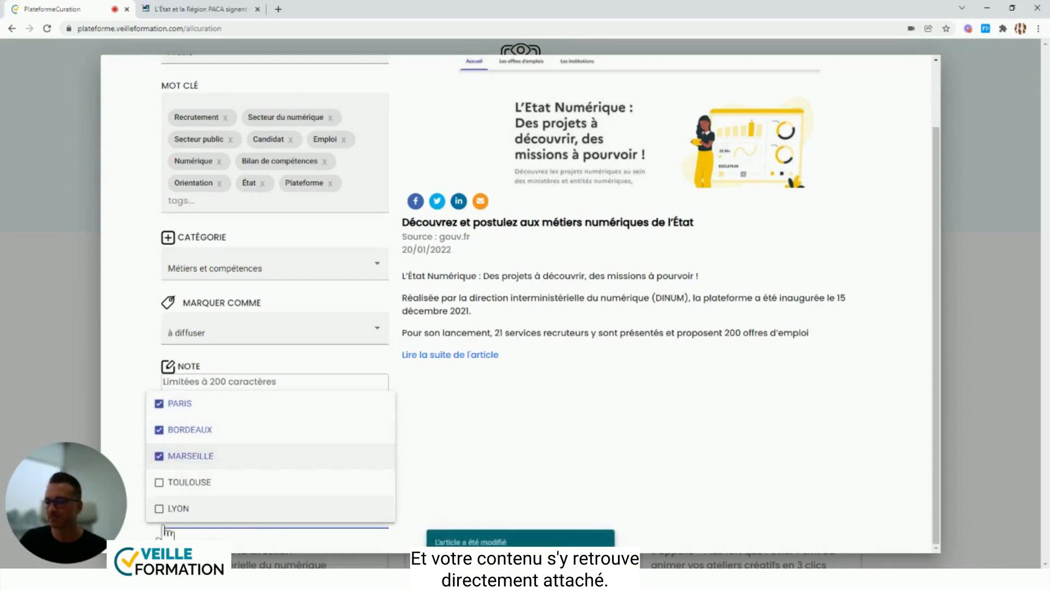
click(77, 327)
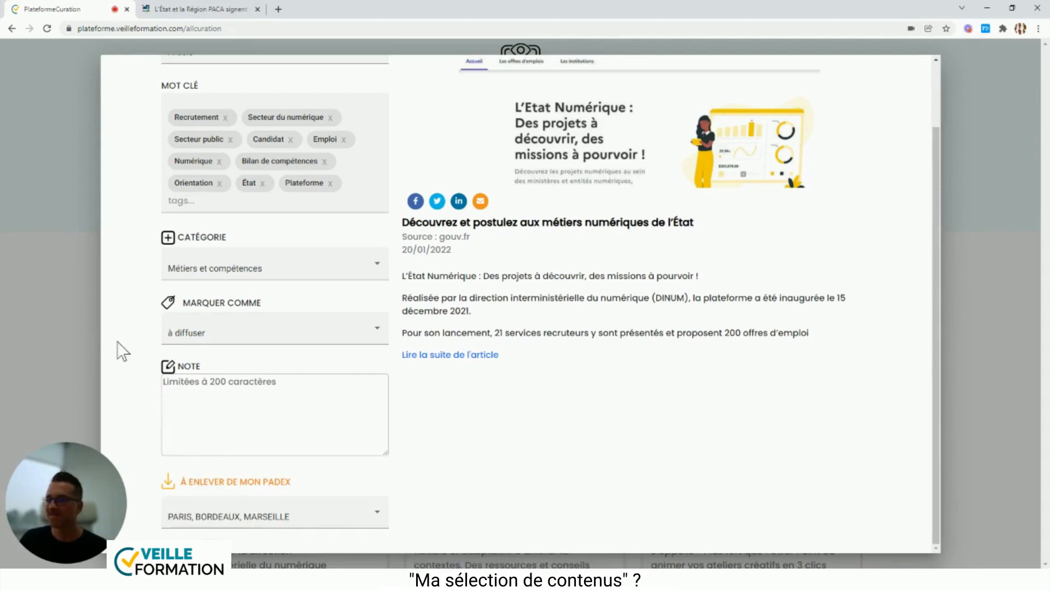
click(74, 326)
Open the Ma sélection page and look through the articles saved there.
scroll(74, 326, up, 2)
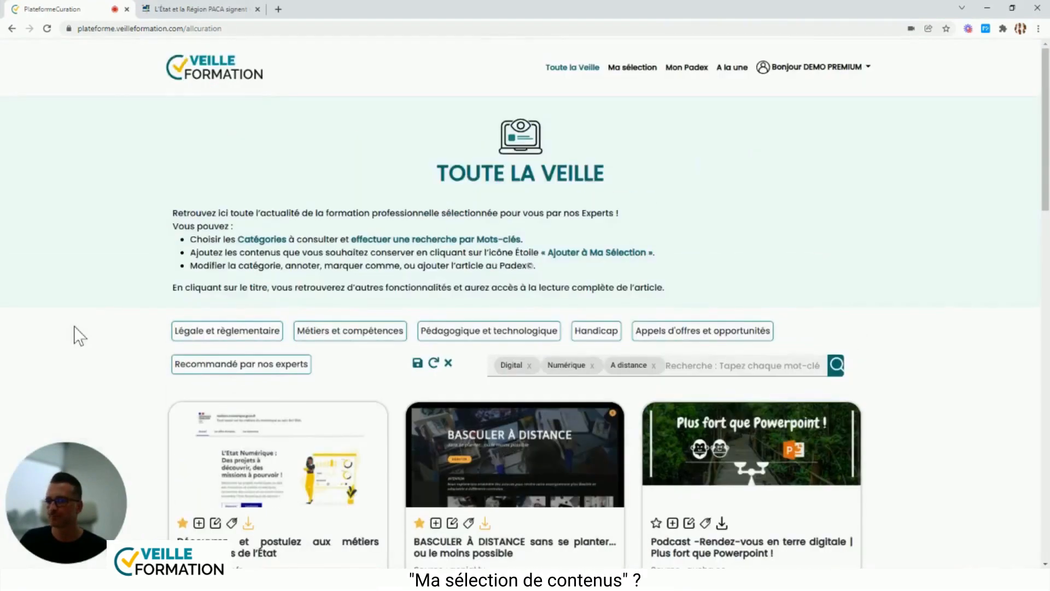
click(632, 68)
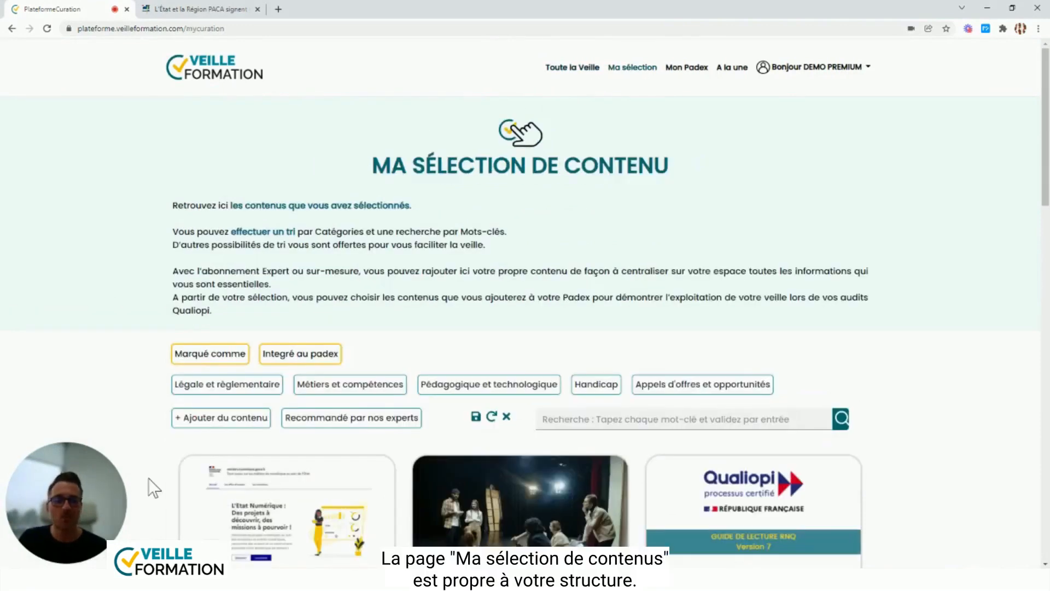
scroll(154, 476, down, 7)
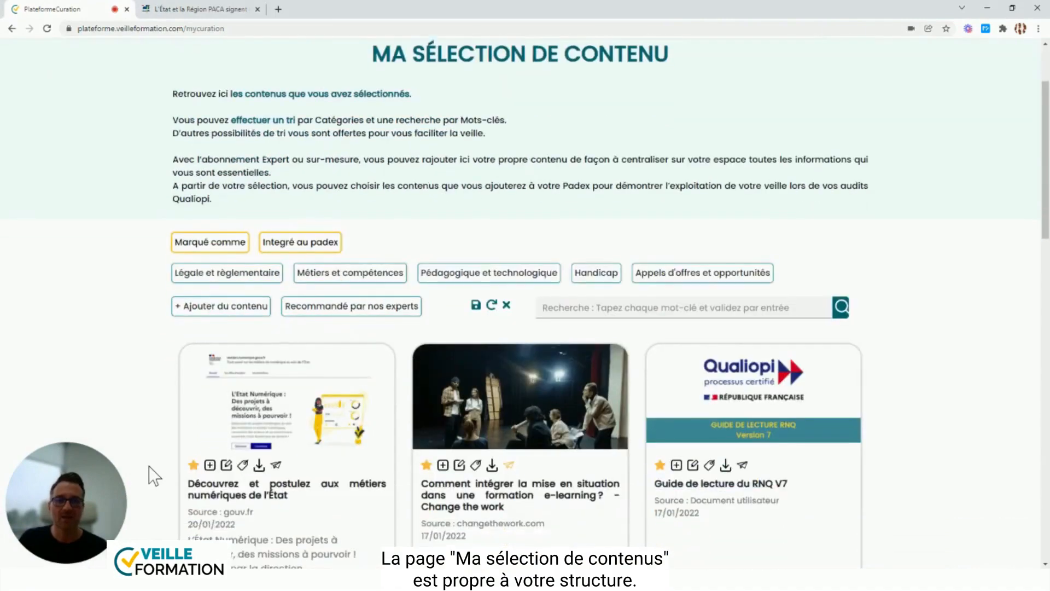
scroll(155, 476, down, 3)
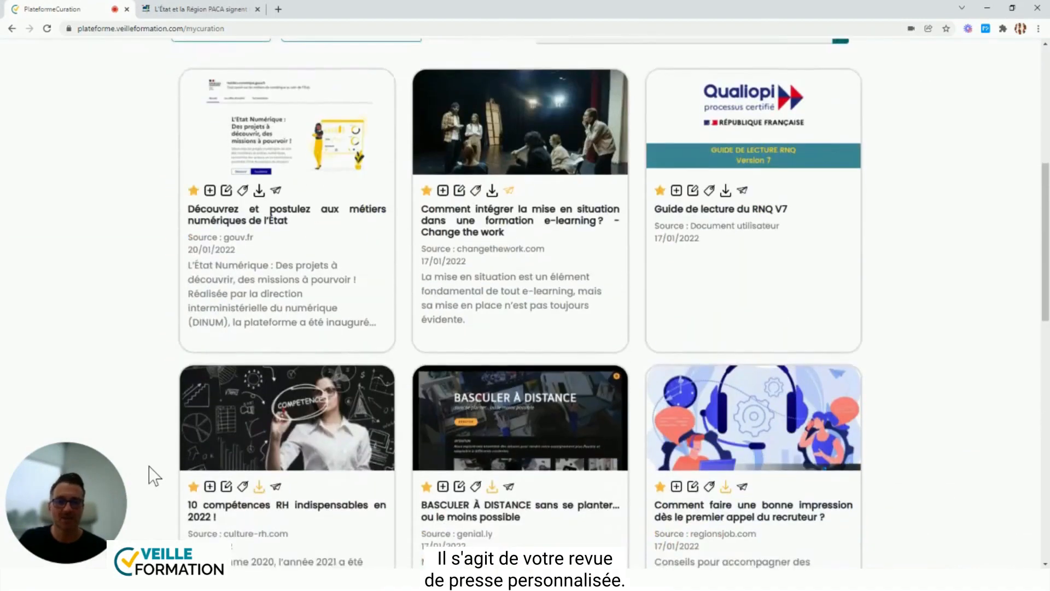
scroll(154, 476, down, 5)
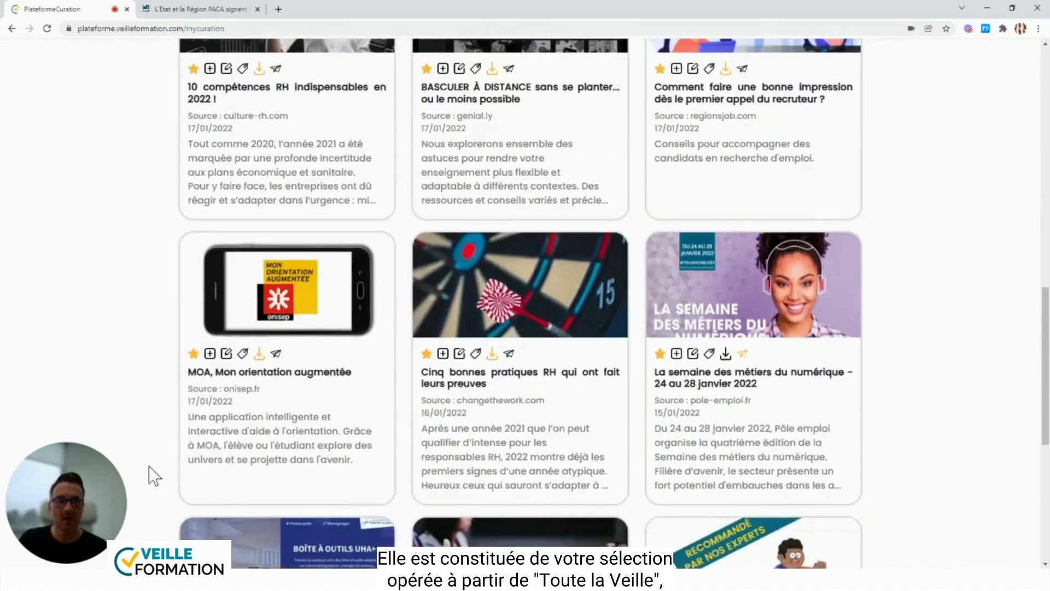
scroll(155, 476, down, 3)
scroll(154, 476, up, 8)
scroll(154, 476, up, 8)
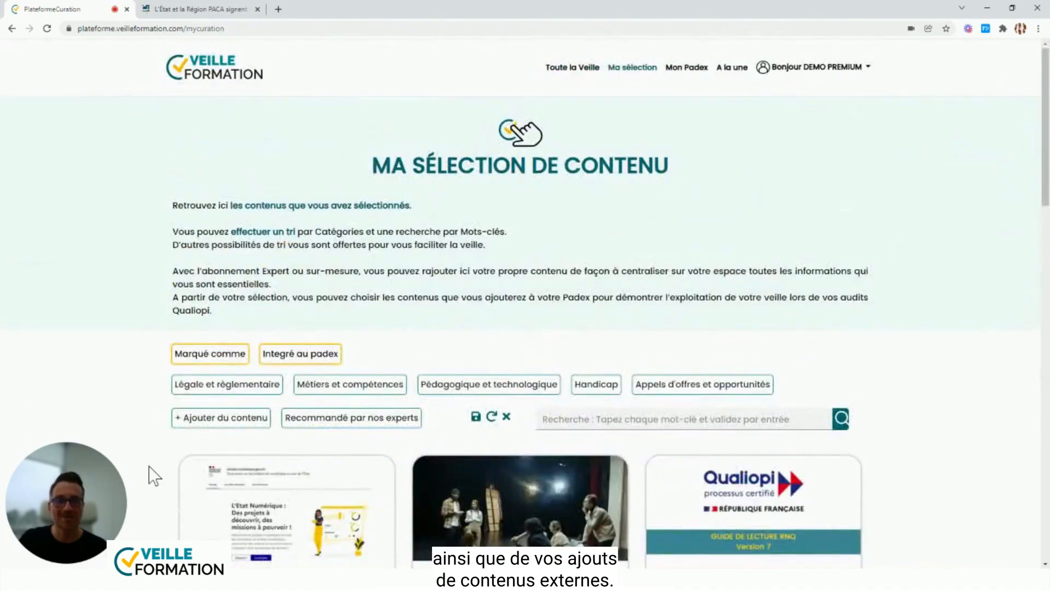
Start adding own content as an article, using the URL of the open centre-inffo.fr page about the État and Région PACA agreement as its link.
click(225, 426)
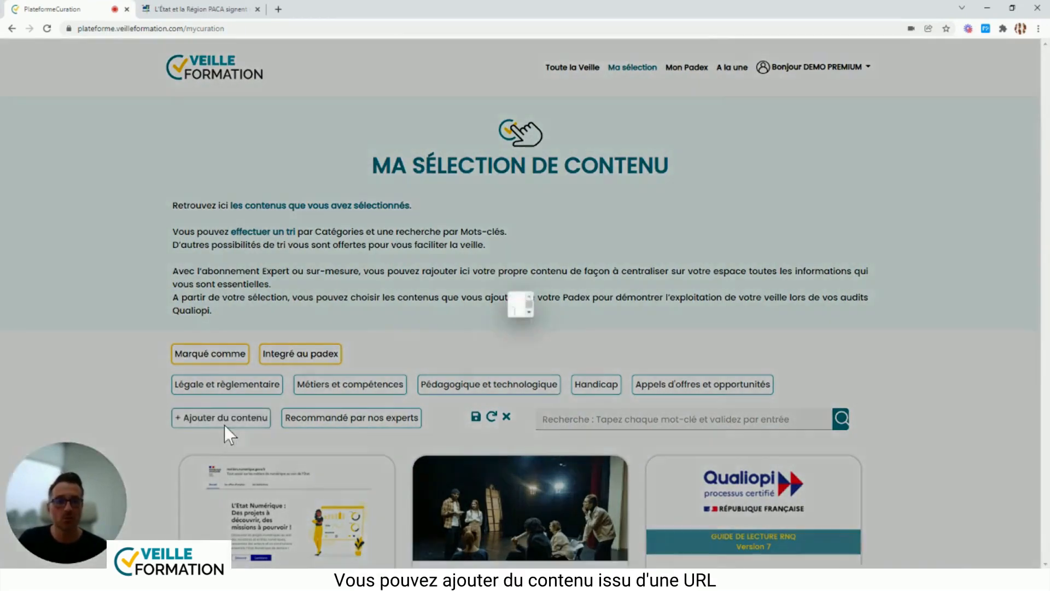
scroll(529, 400, up, 4)
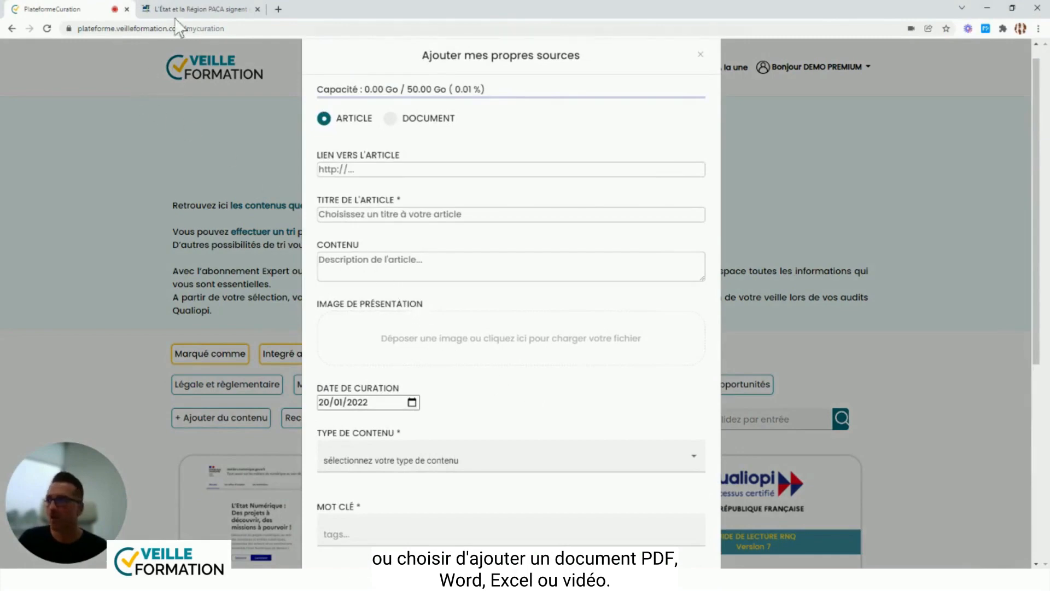
click(179, 5)
click(202, 27)
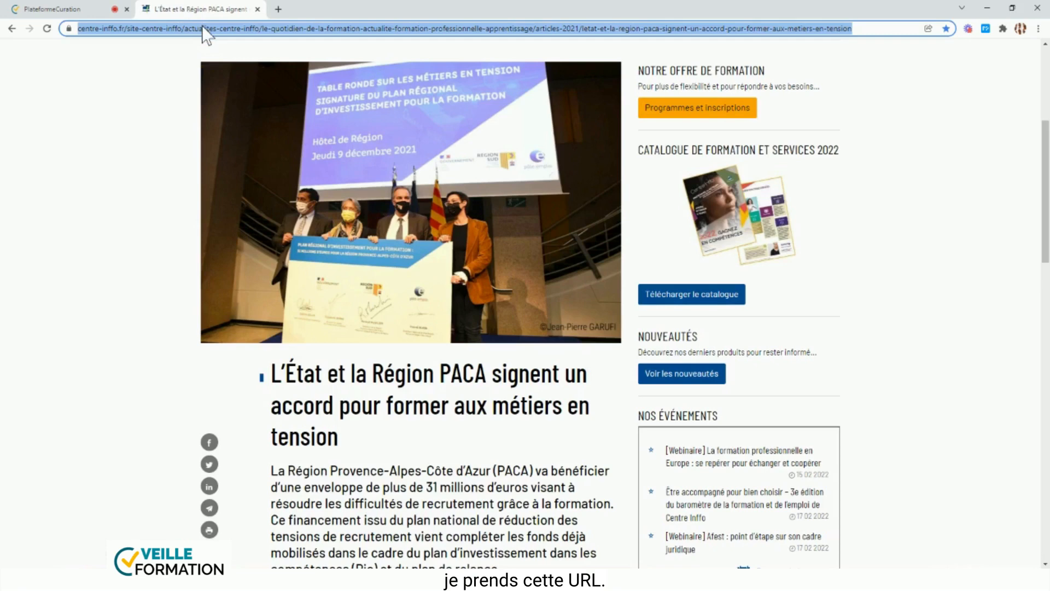
click(81, 5)
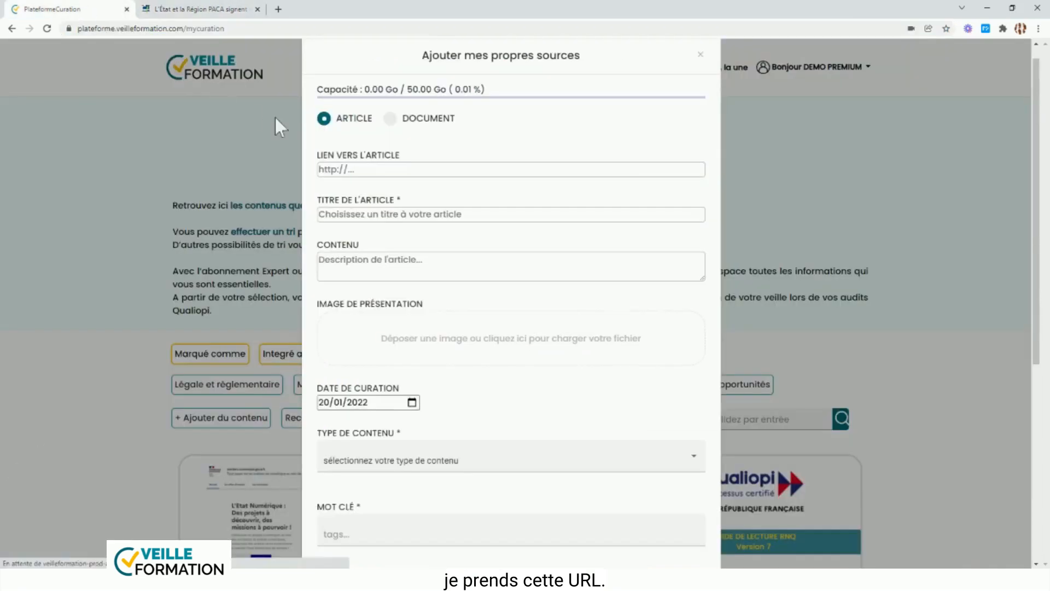
click(406, 168)
key(ctrl+v)
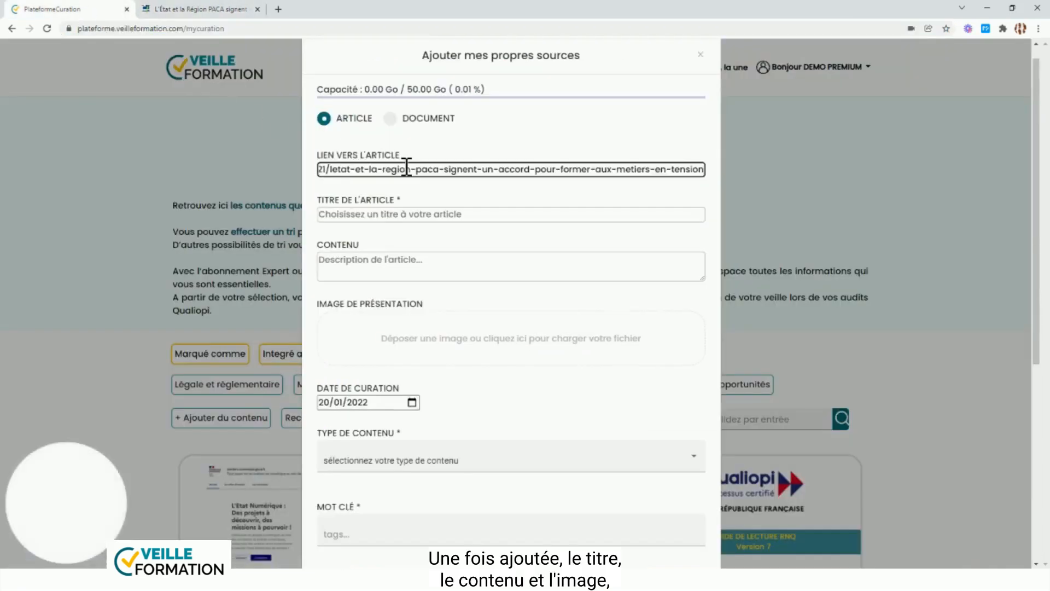
click(465, 193)
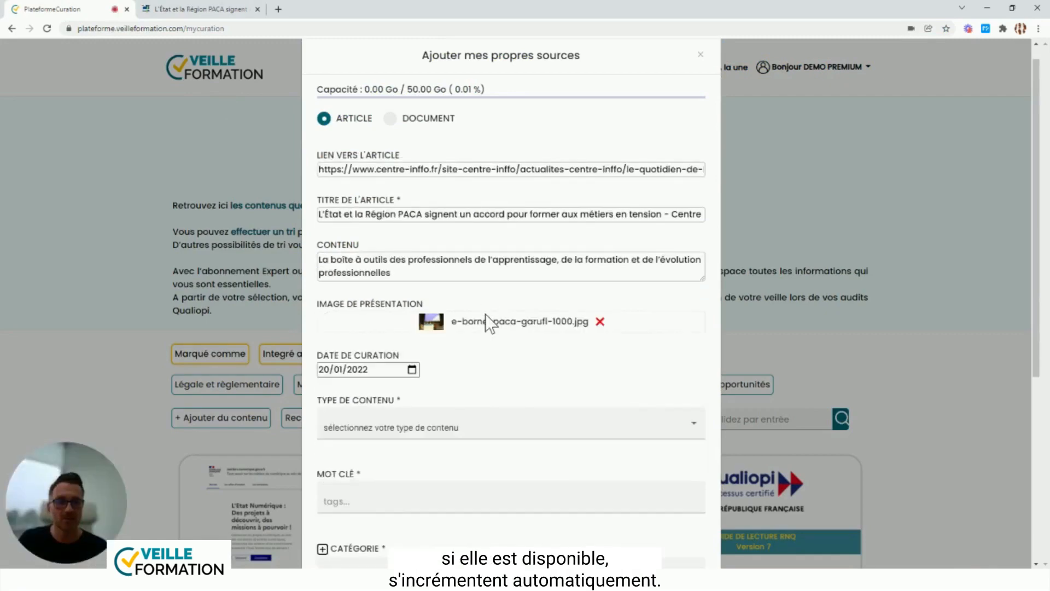
Set the new content's type to Article and add the keyword Apprentissage.
scroll(489, 323, down, 2)
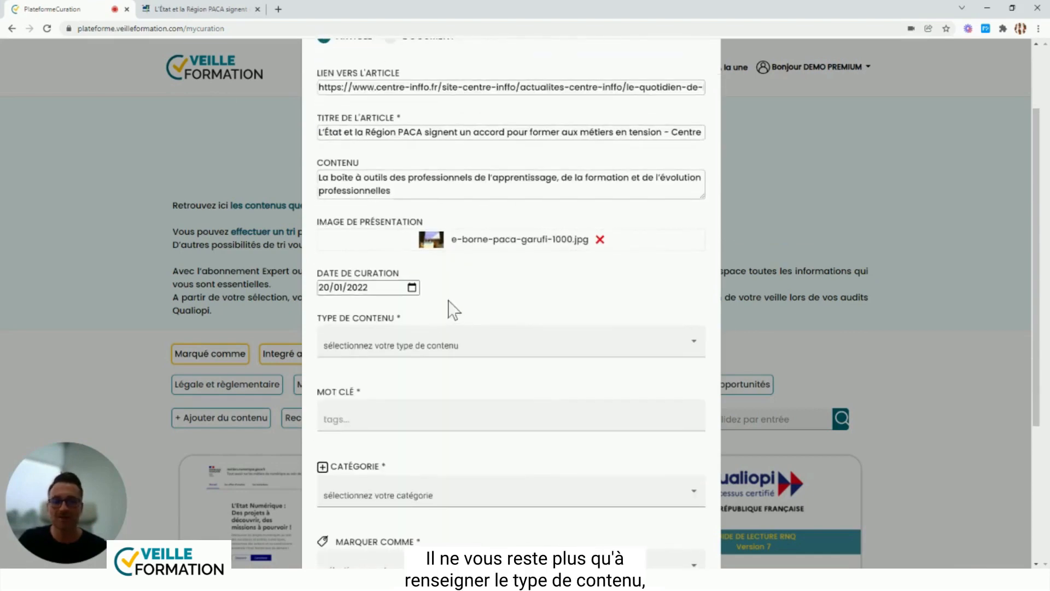
click(432, 342)
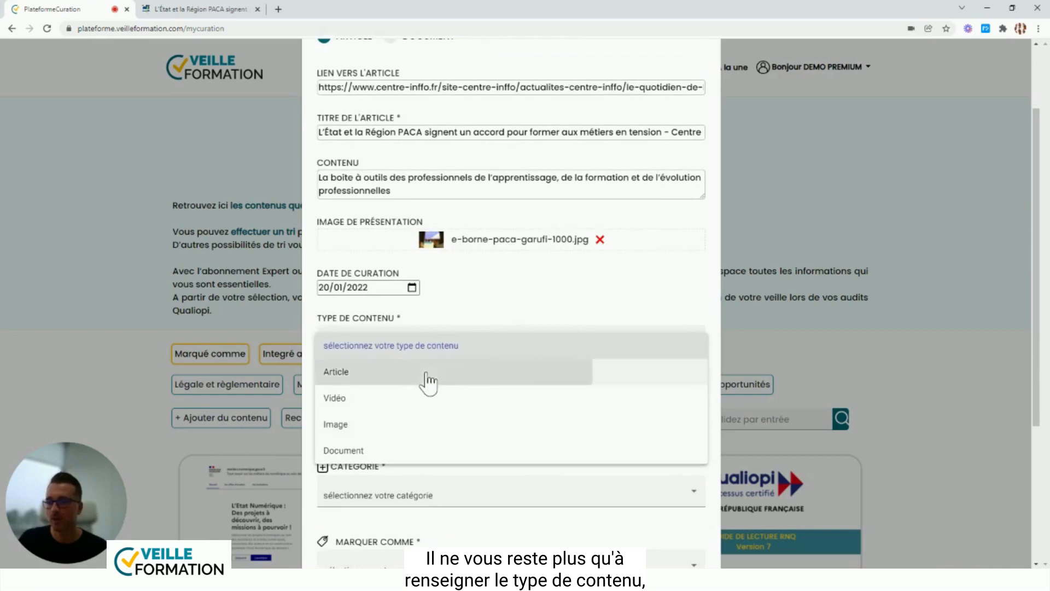
click(426, 376)
scroll(450, 383, down, 1)
click(409, 351)
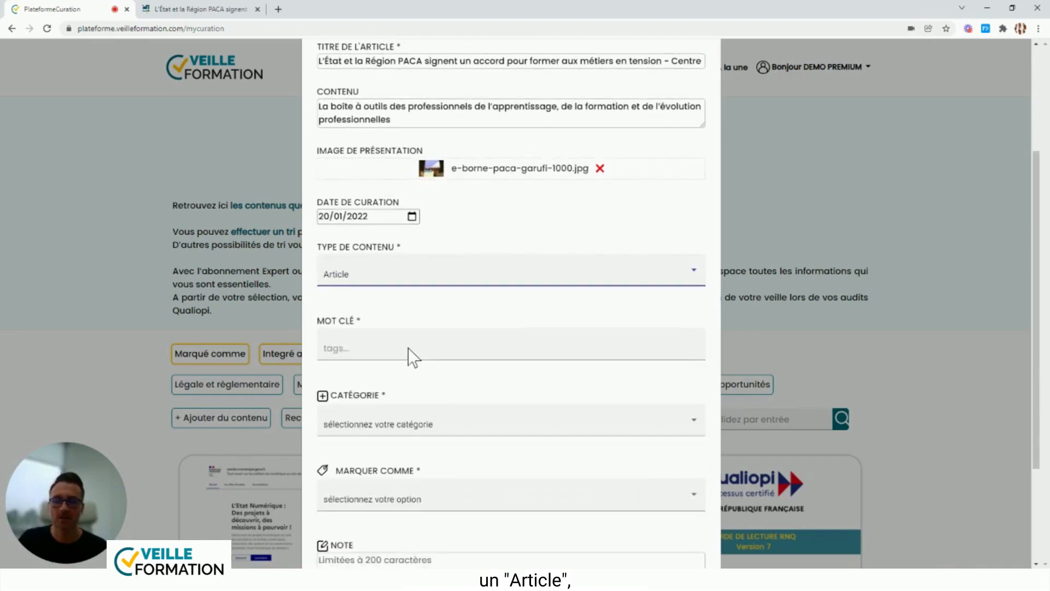
text(Apprentissage)
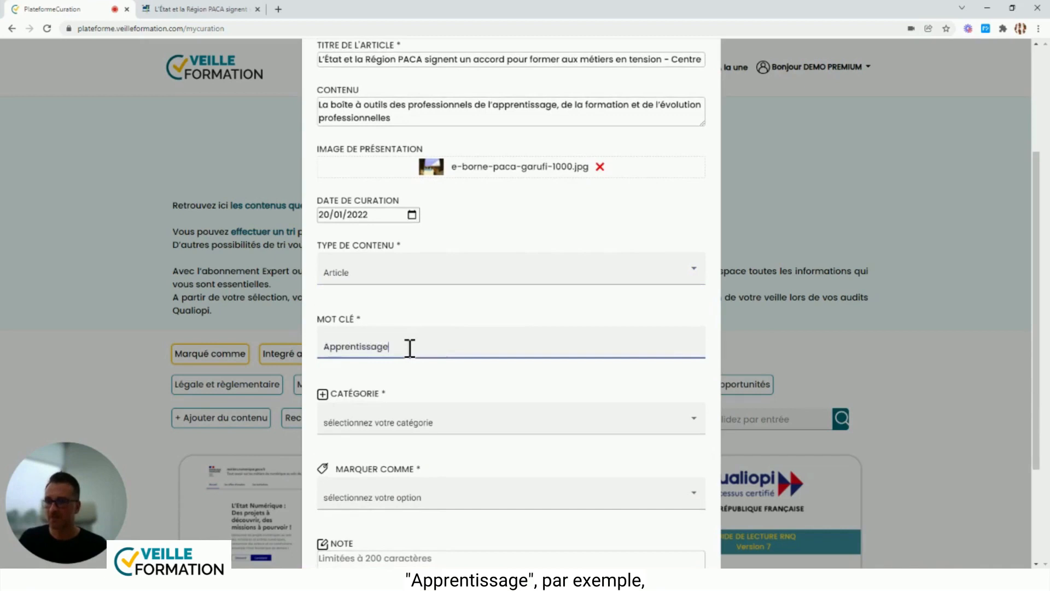
key(Return)
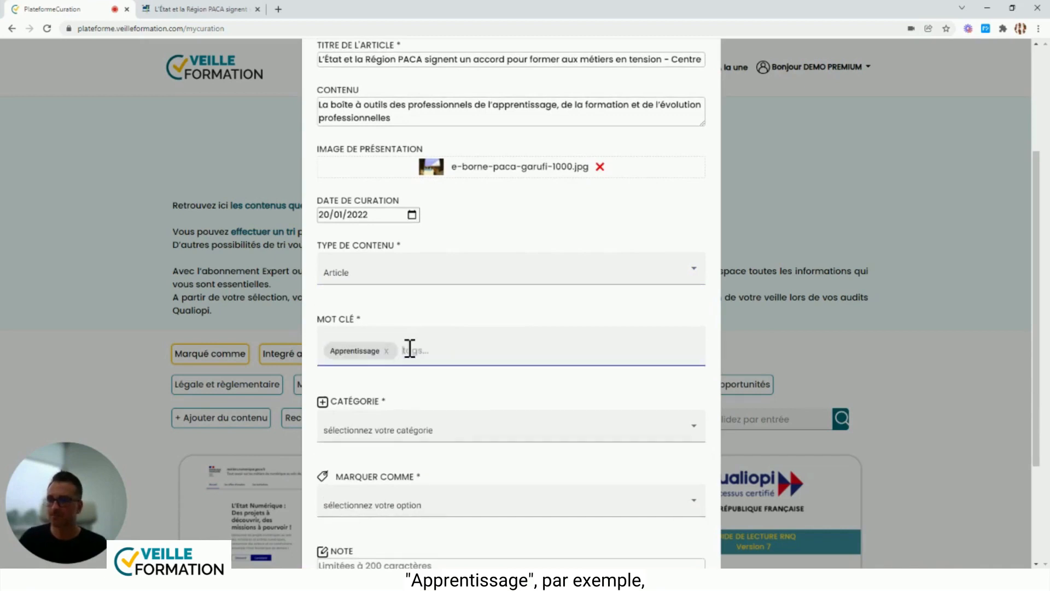
Assign the new content to the category Légale et règlementaire and mark it as lu.
scroll(410, 348, down, 2)
click(410, 339)
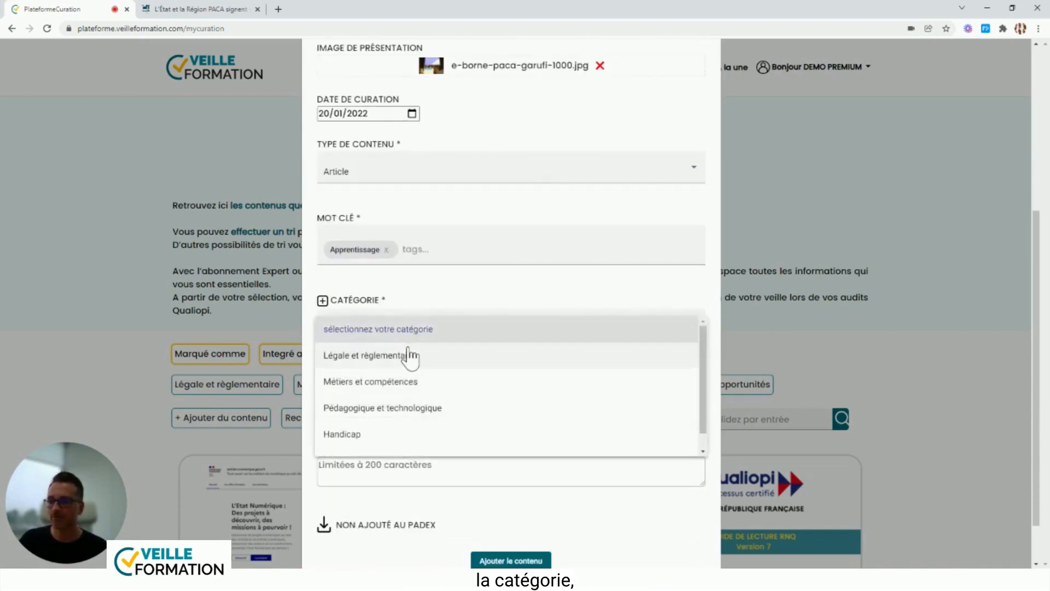
click(408, 354)
click(428, 410)
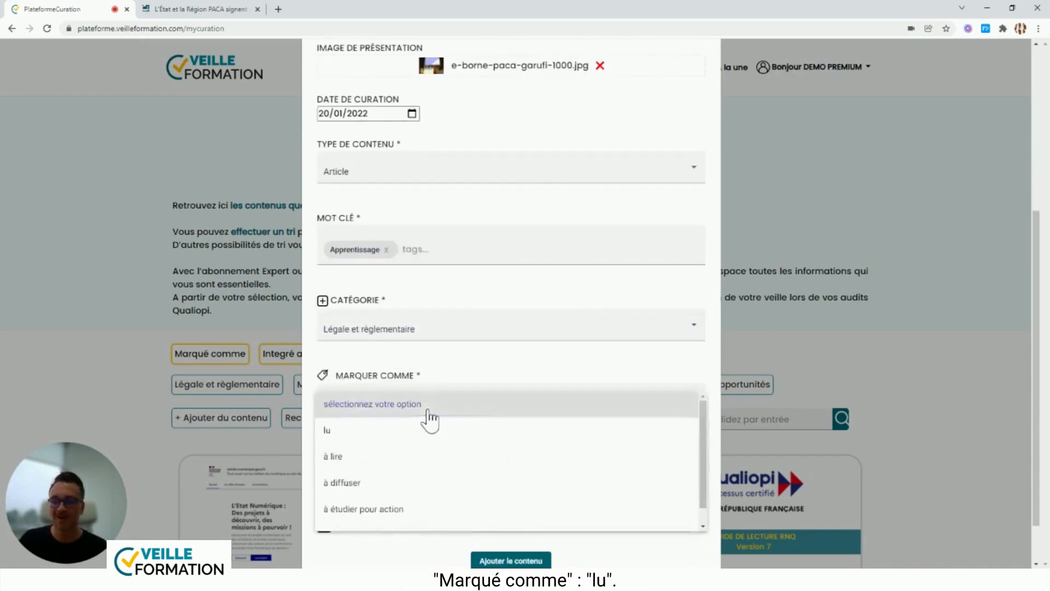
click(428, 436)
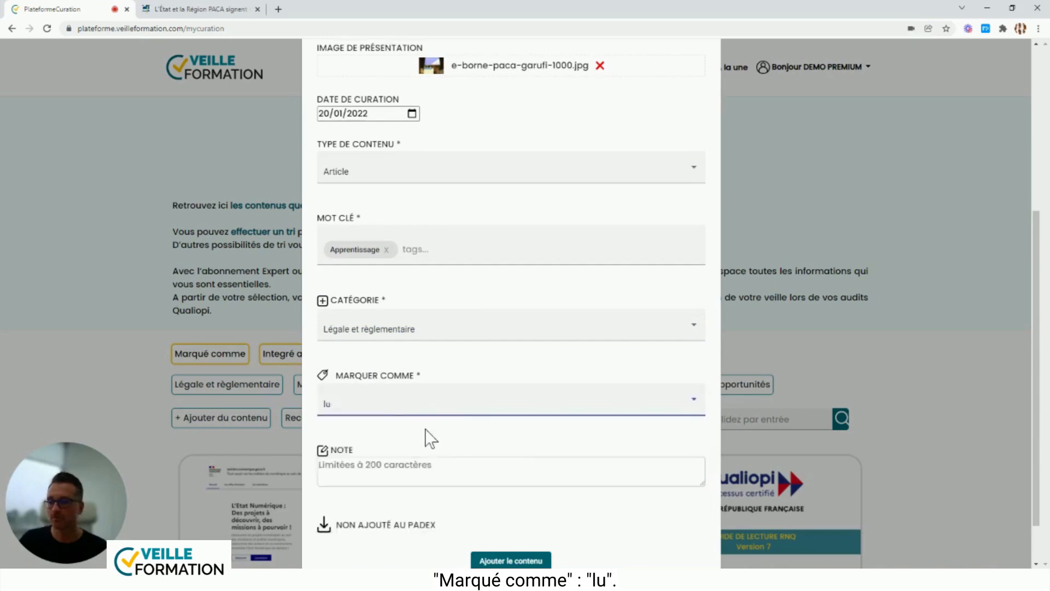
Associate the new content with the PARIS and BORDEAUX Padex and submit it to the selection.
scroll(429, 436, down, 1)
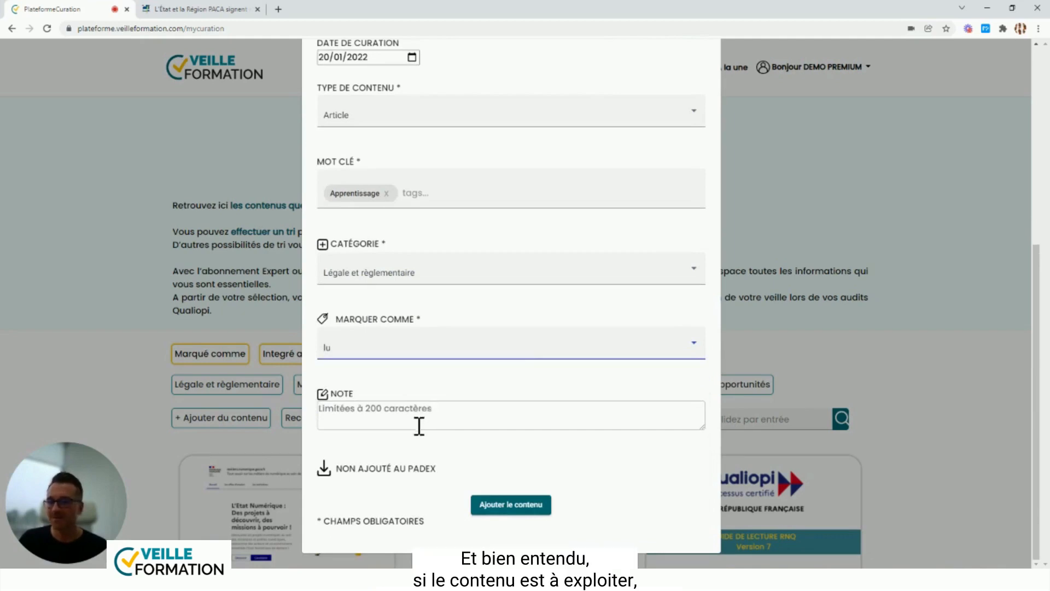
click(408, 470)
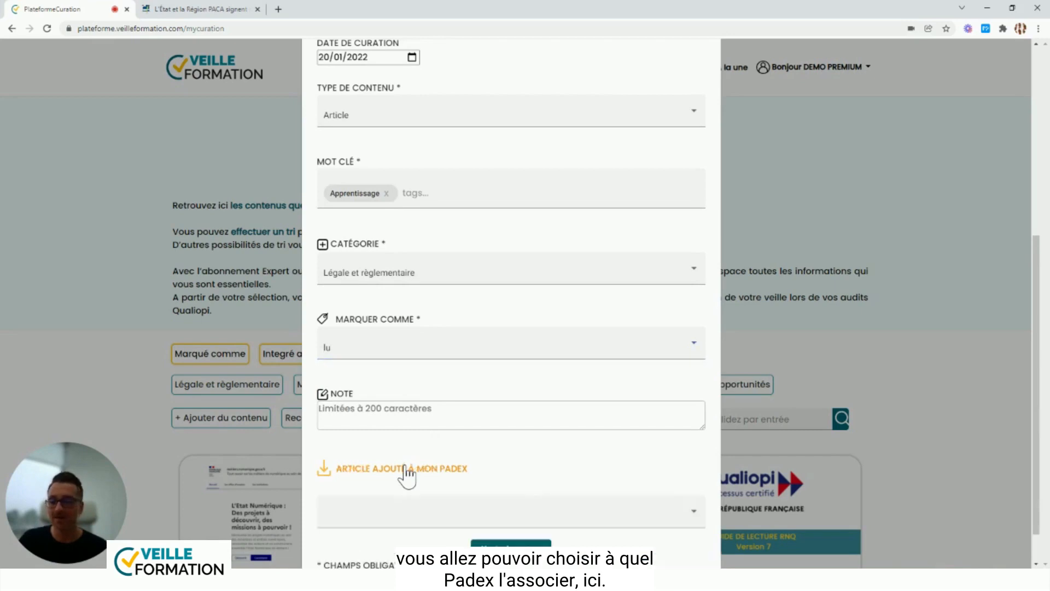
scroll(408, 476, down, 1)
click(420, 477)
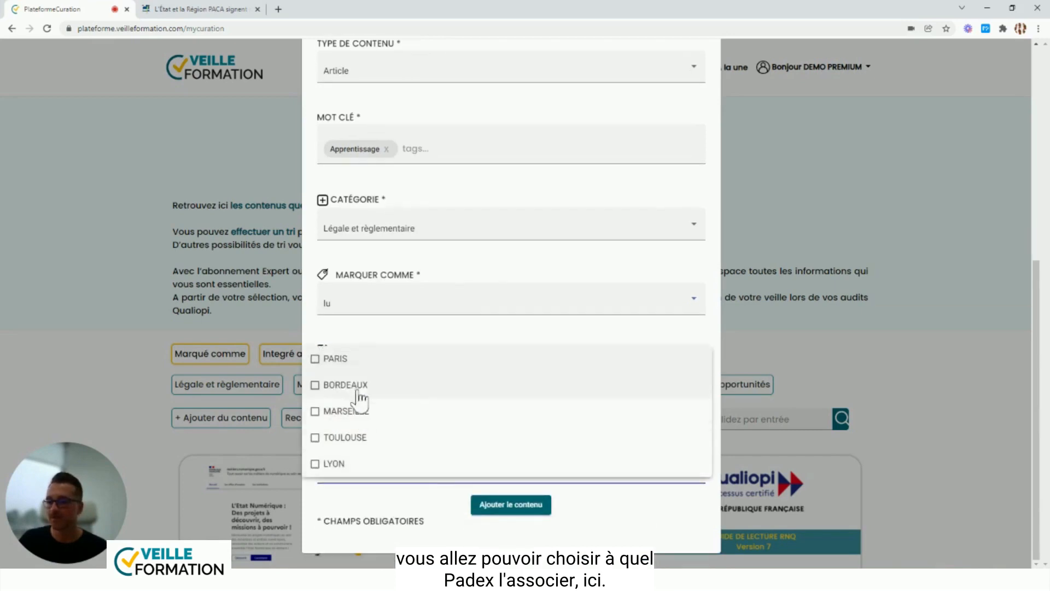
click(349, 367)
click(349, 384)
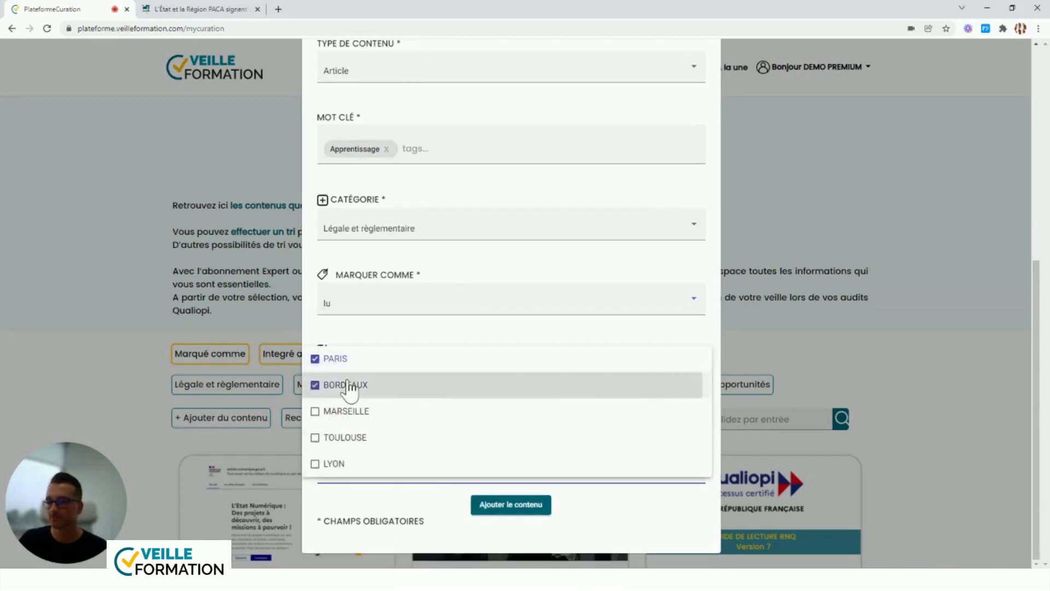
click(399, 499)
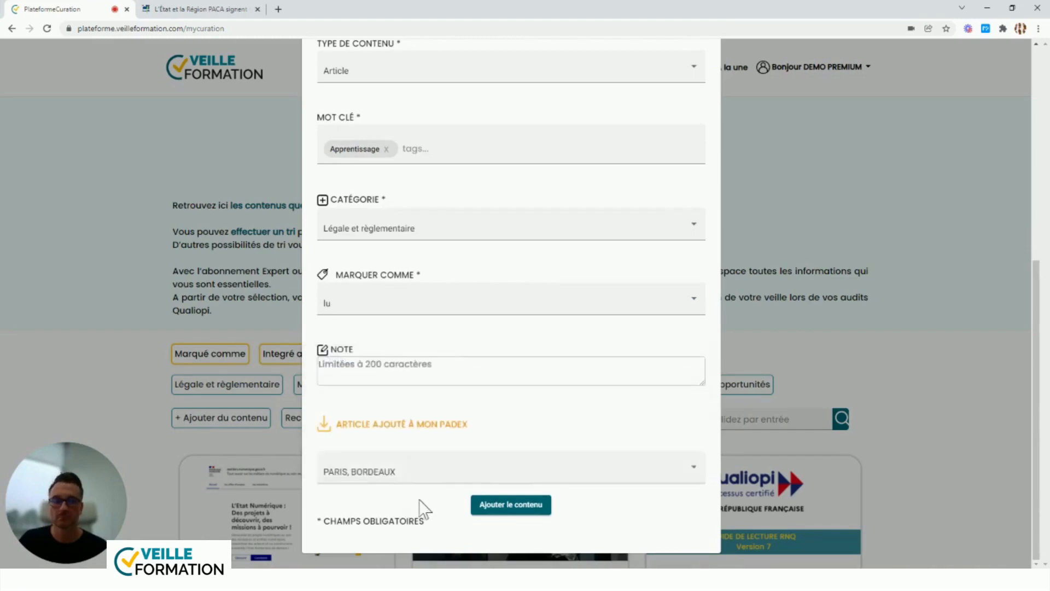
click(506, 504)
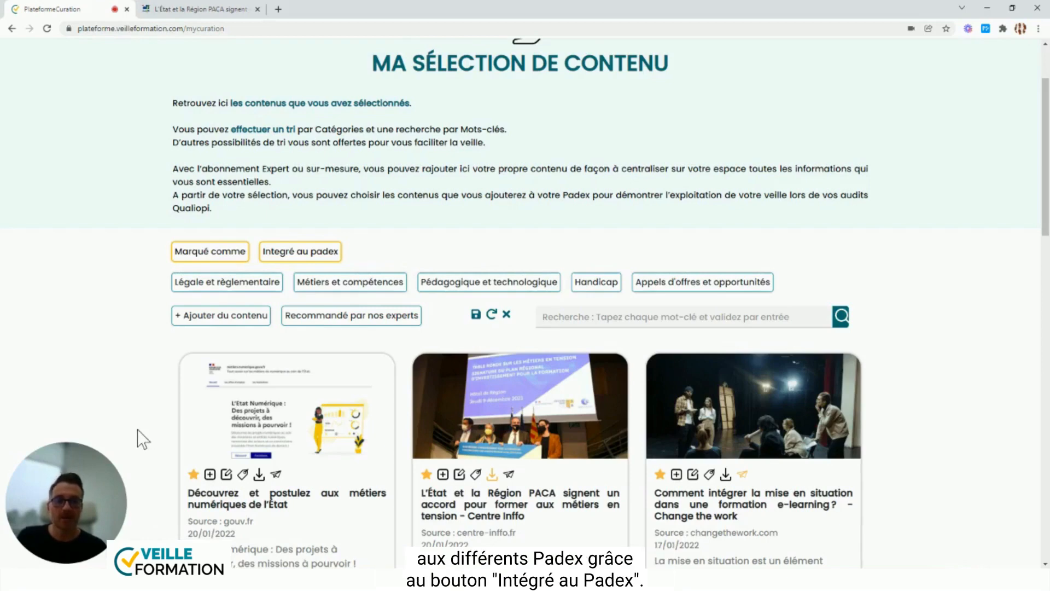
View the Padex available for filtering the selected content by Padex integration.
click(289, 256)
click(288, 257)
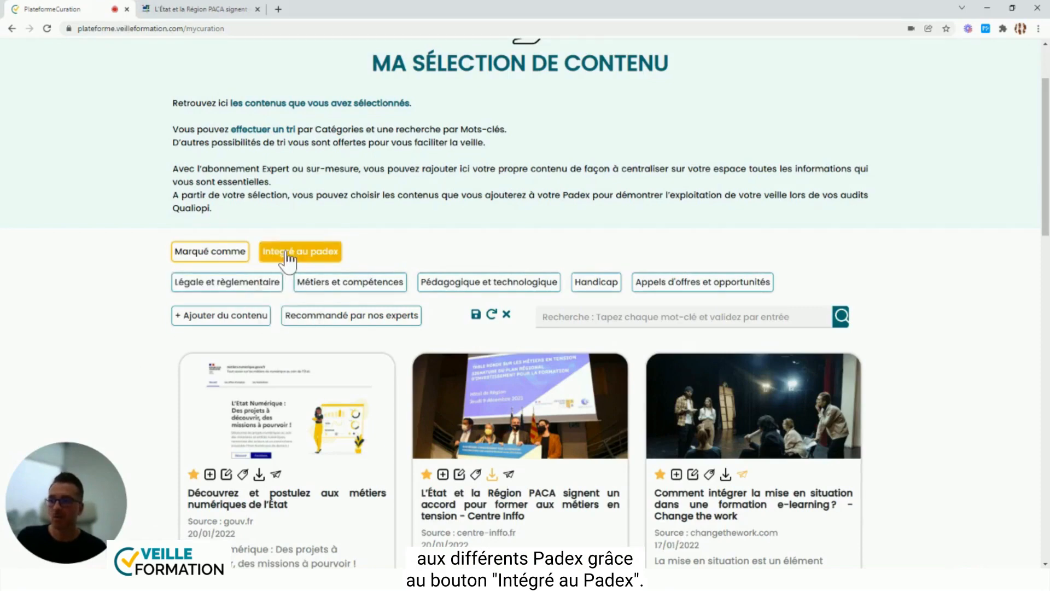
click(288, 254)
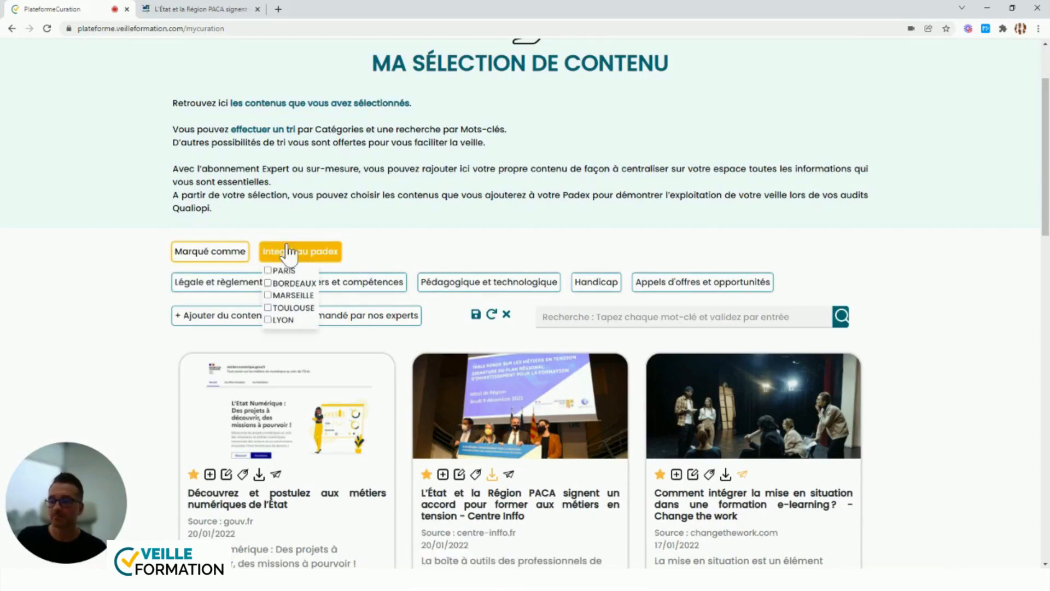
click(289, 255)
scroll(219, 383, up, 2)
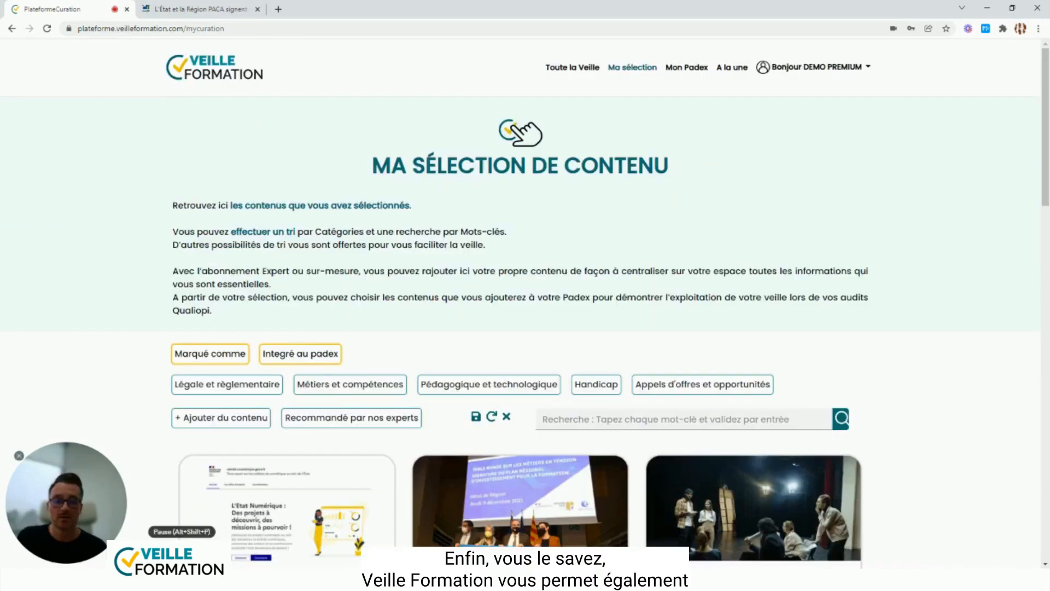
Add the article on the État and Région PACA agreement to the newsletter.
scroll(107, 346, down, 2)
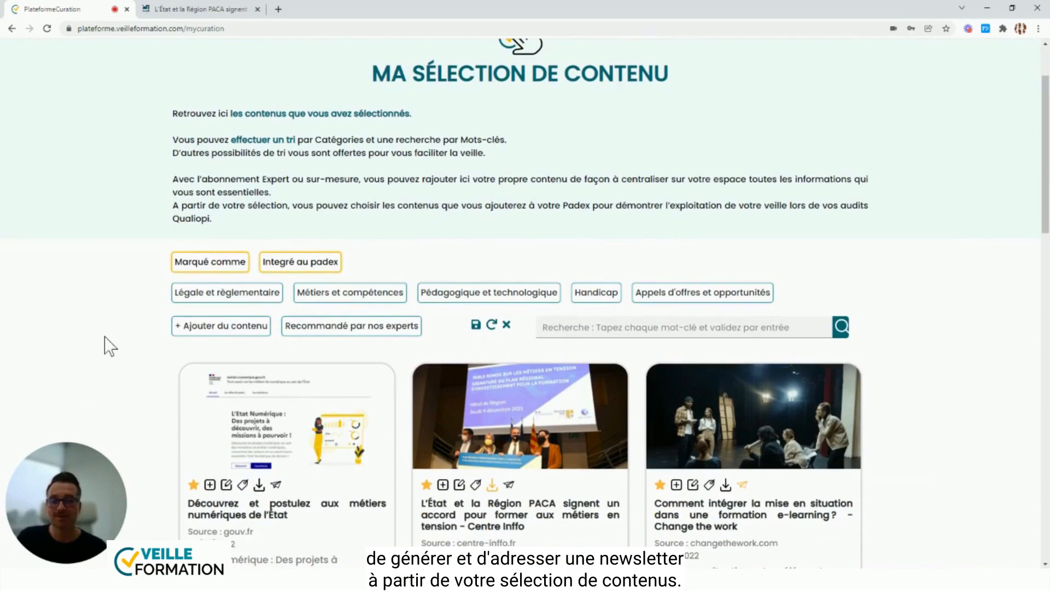
scroll(106, 345, down, 2)
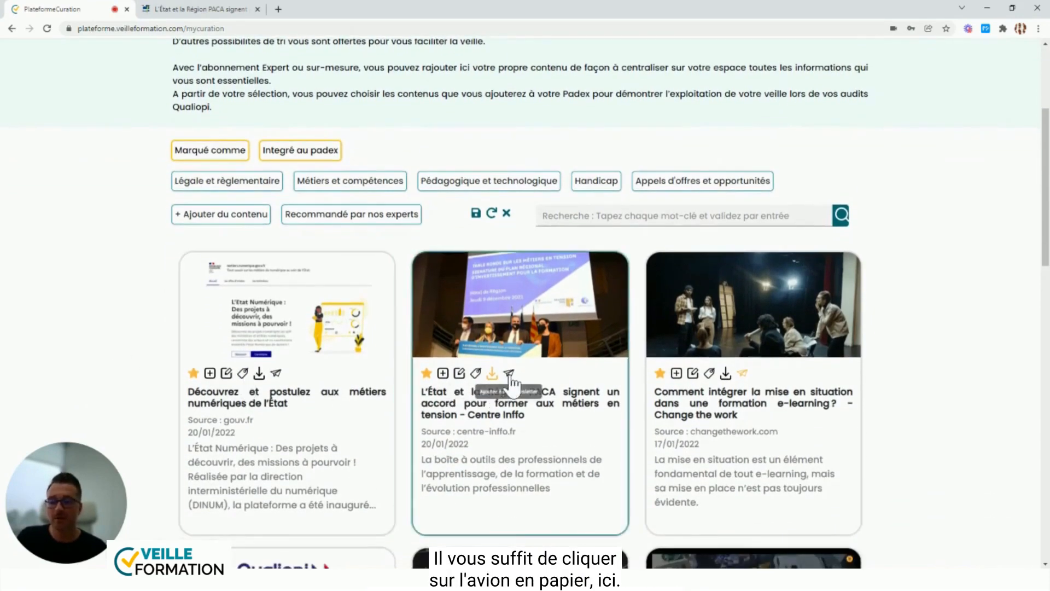
click(509, 374)
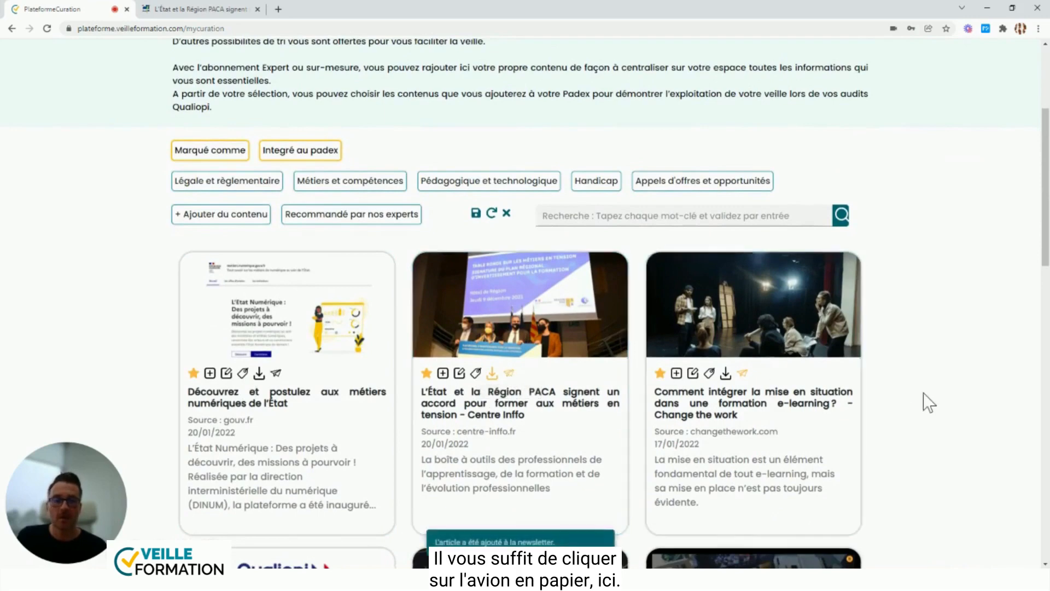
Open the newsletter configuration in the account settings.
scroll(928, 403, up, 4)
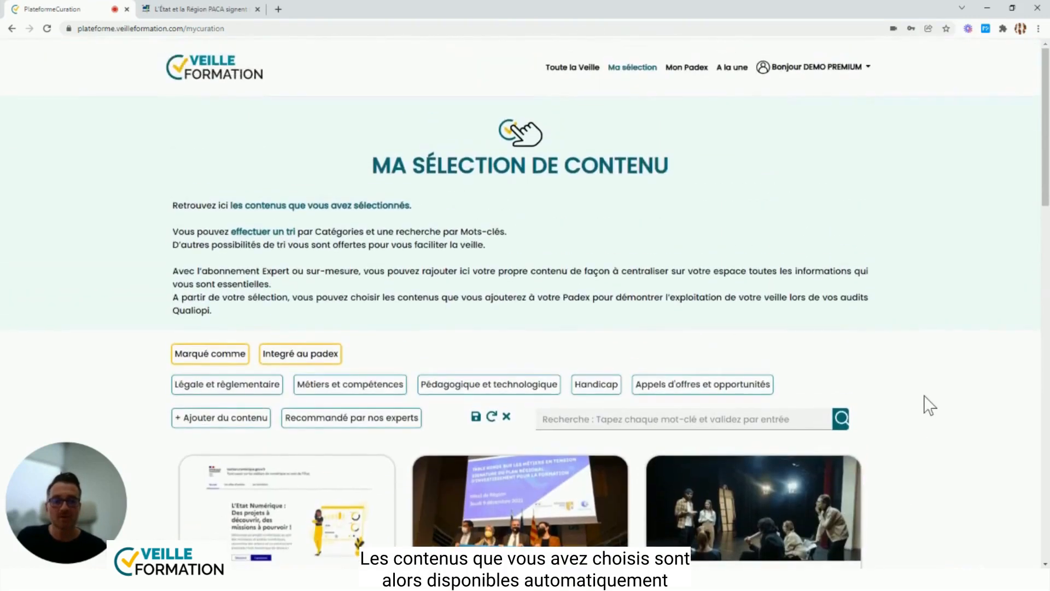
click(839, 68)
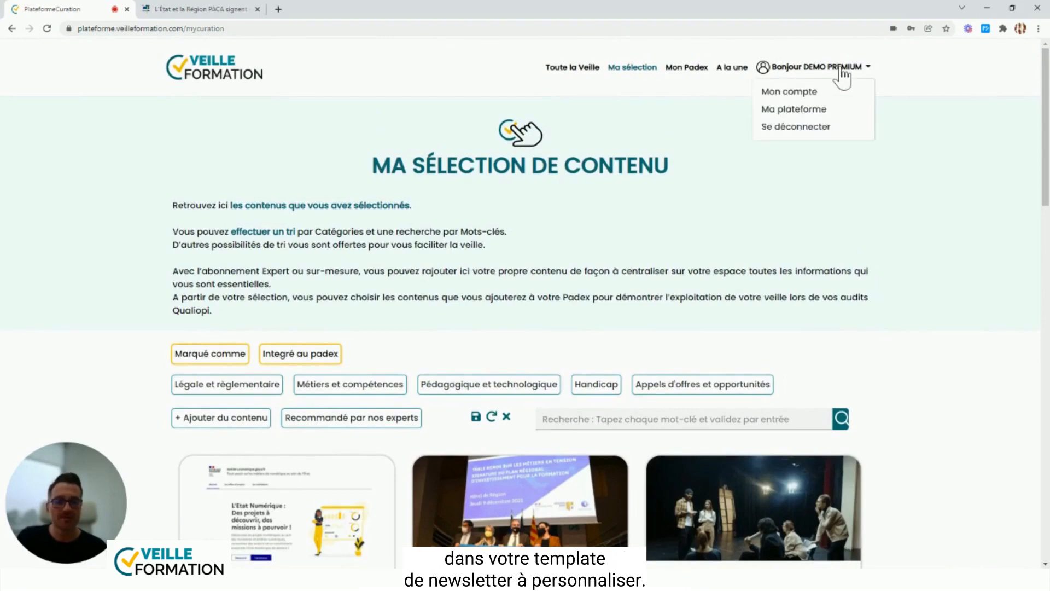
click(799, 94)
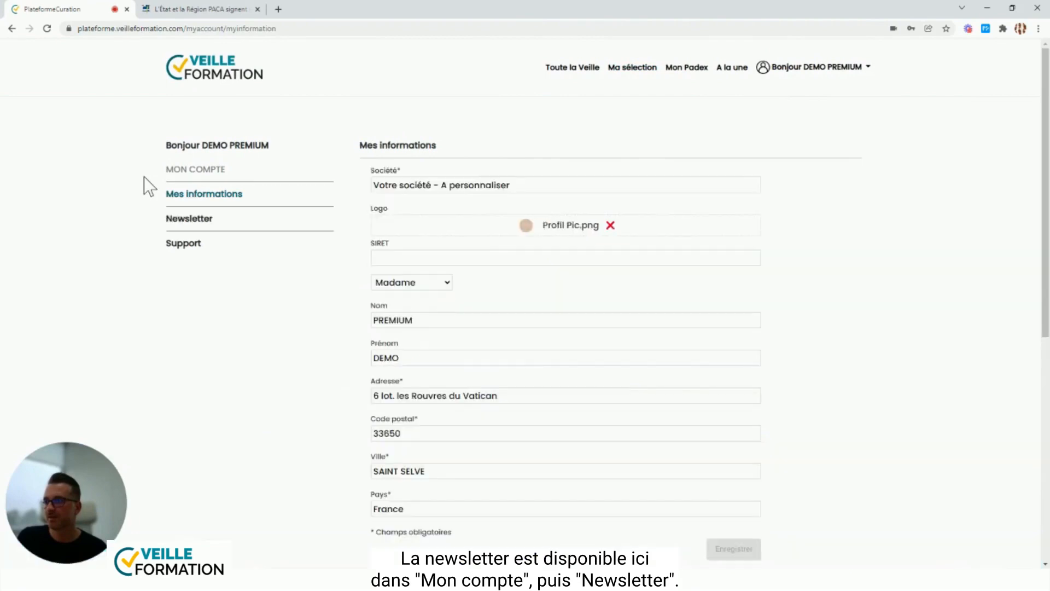
click(188, 219)
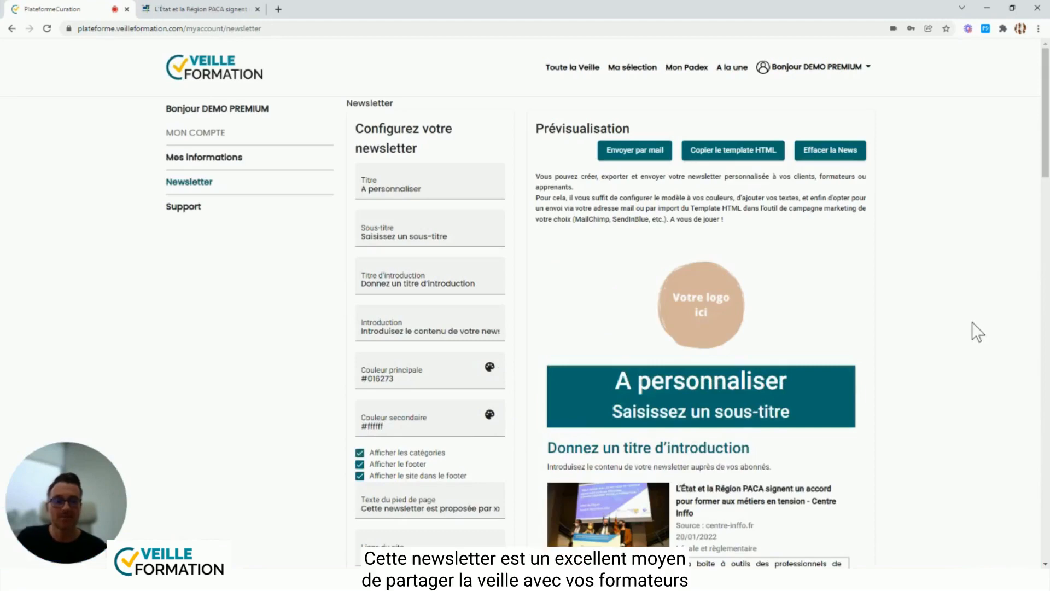
Examine the newsletter template's configuration fields and its preview with the added articles.
scroll(977, 332, down, 1)
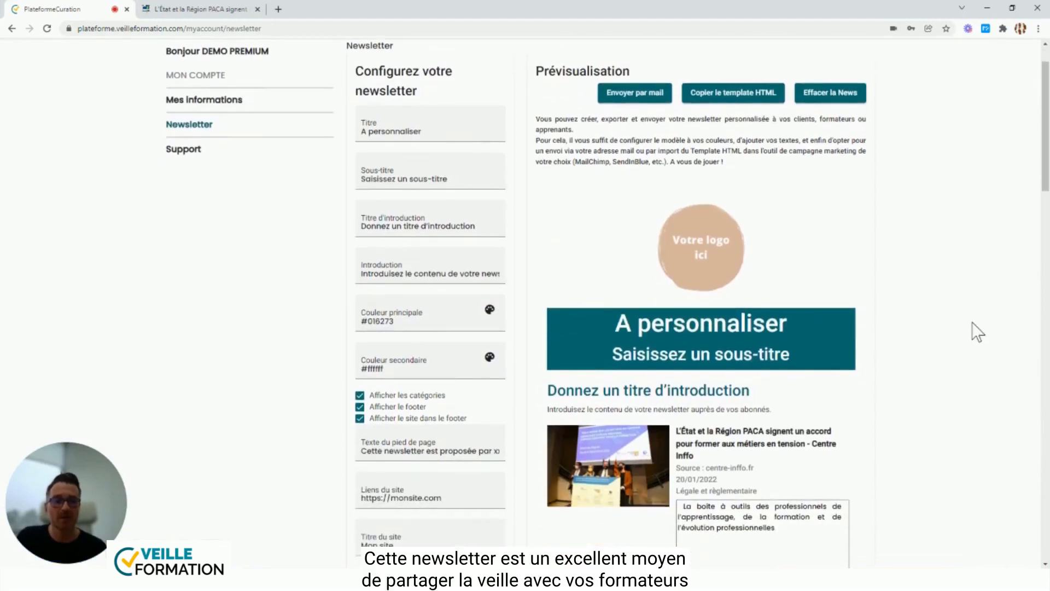
scroll(978, 331, down, 1)
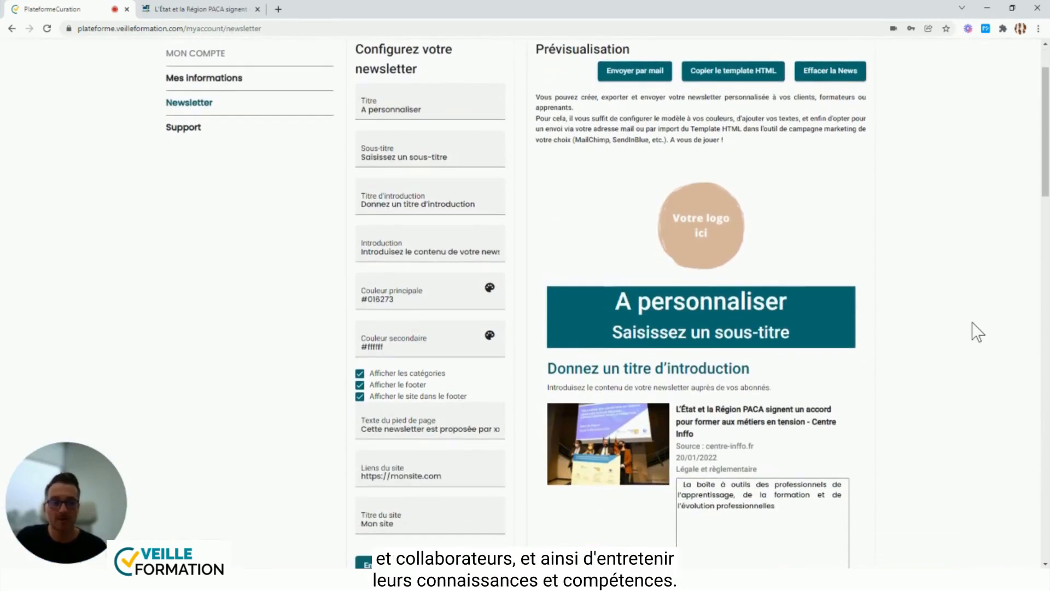
scroll(978, 332, down, 1)
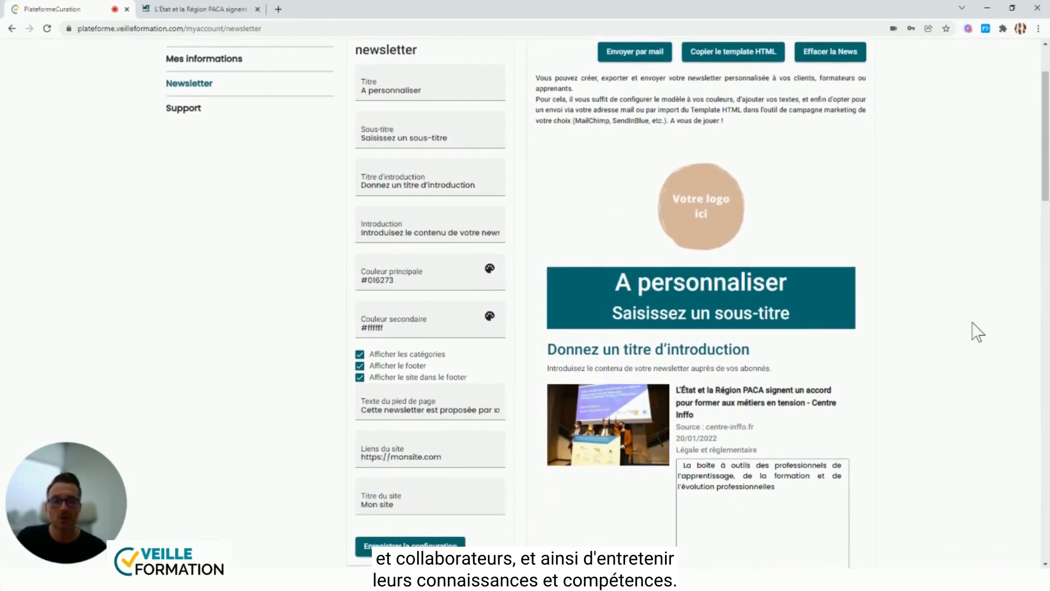
scroll(977, 332, down, 2)
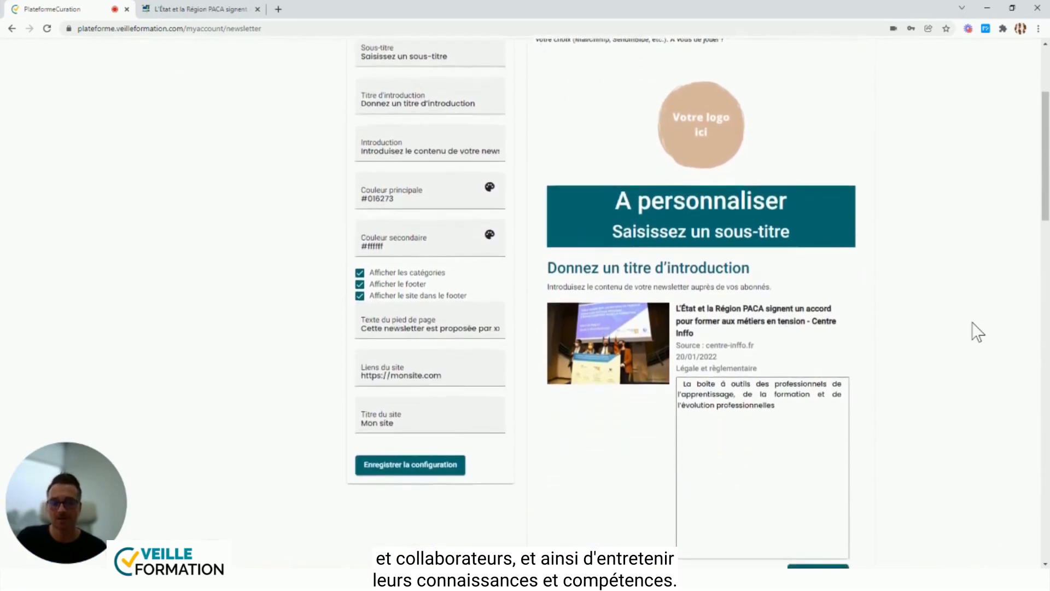
scroll(976, 331, down, 3)
scroll(975, 331, up, 3)
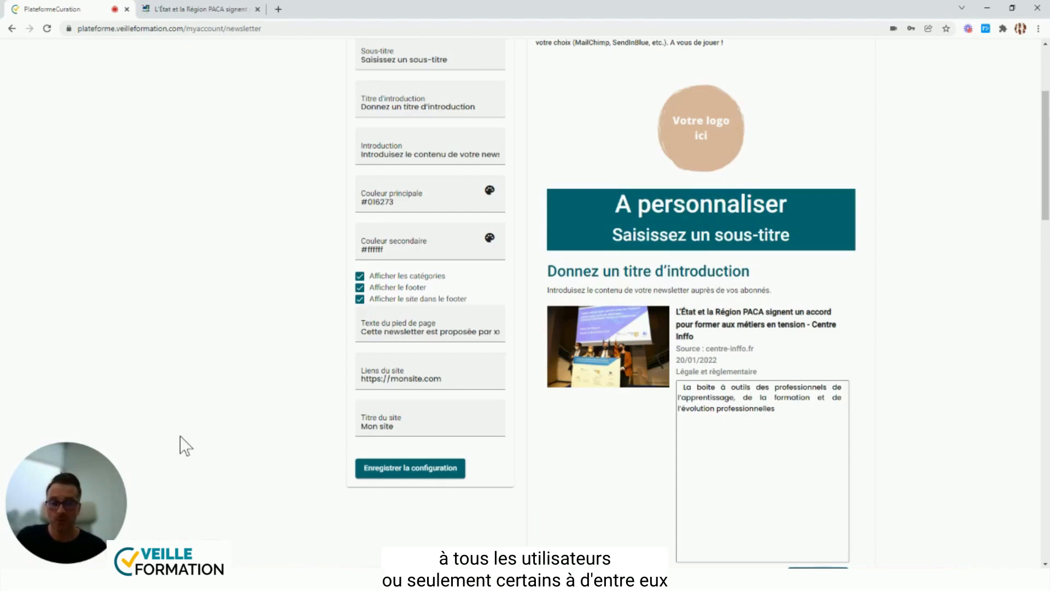
scroll(186, 446, up, 1)
scroll(186, 446, up, 2)
scroll(186, 446, up, 1)
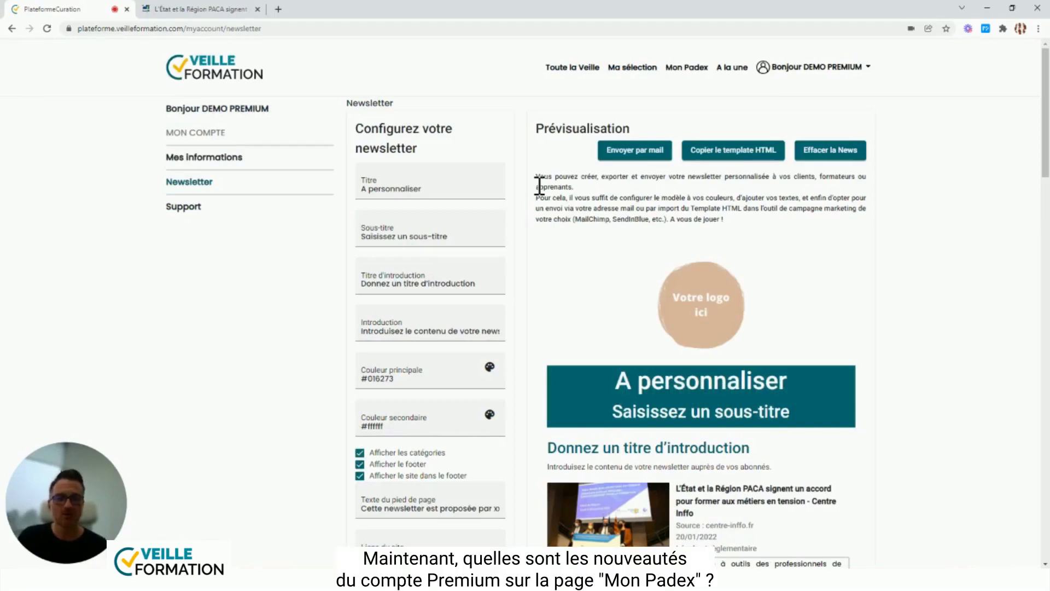
Go to the Mon Padex page and view the list of Padex that can be consulted.
click(686, 67)
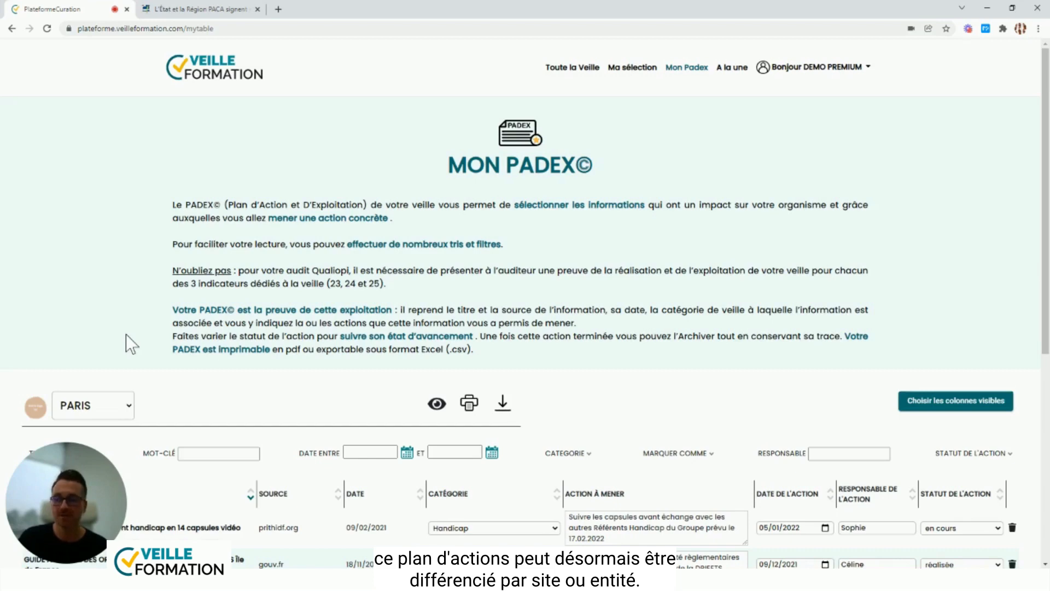
scroll(126, 334, down, 2)
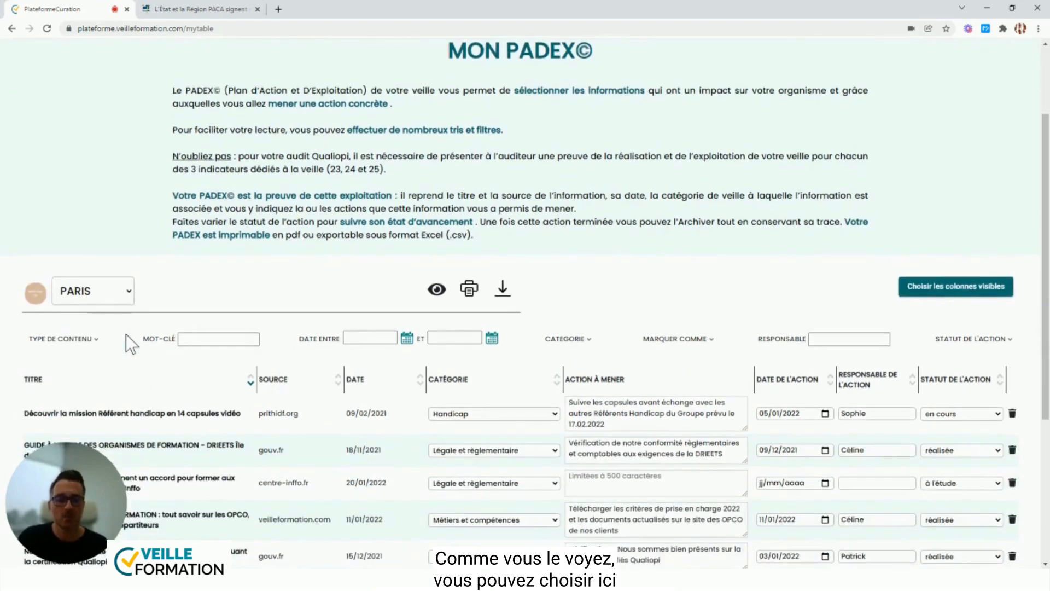
click(129, 291)
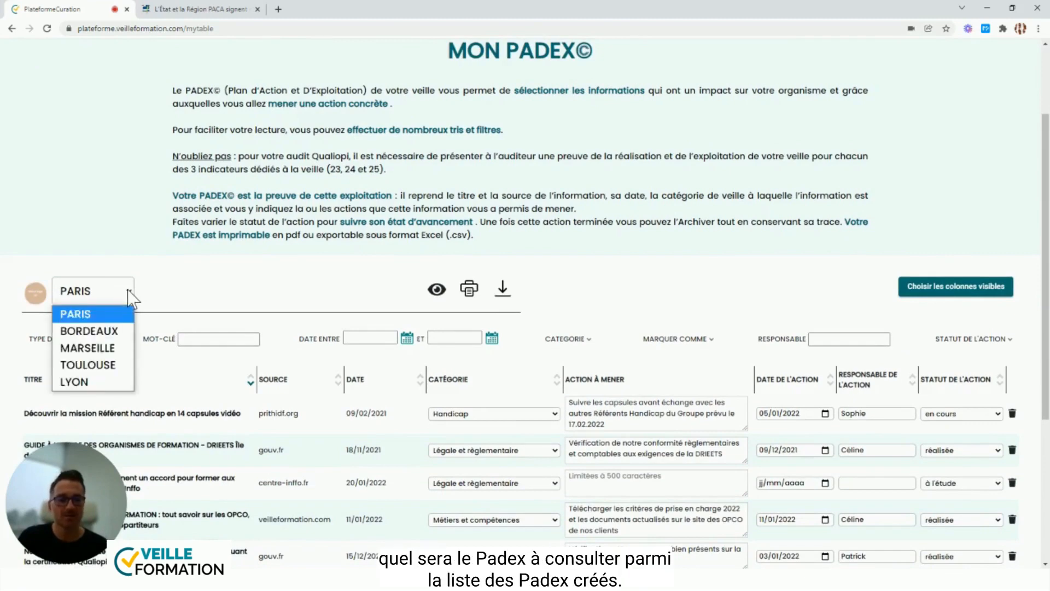
View which users have access rights to the PARIS Padex, leaving the rights as they are.
click(437, 292)
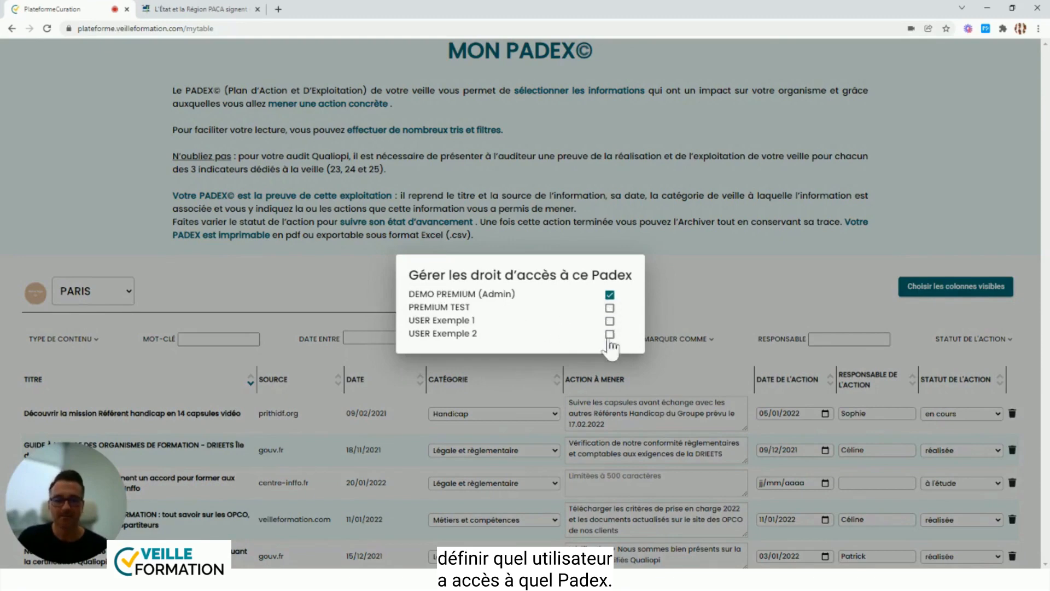
click(706, 293)
View the action date, responsible person and status options for the DRIEETS guide in the Padex table.
scroll(705, 293, down, 1)
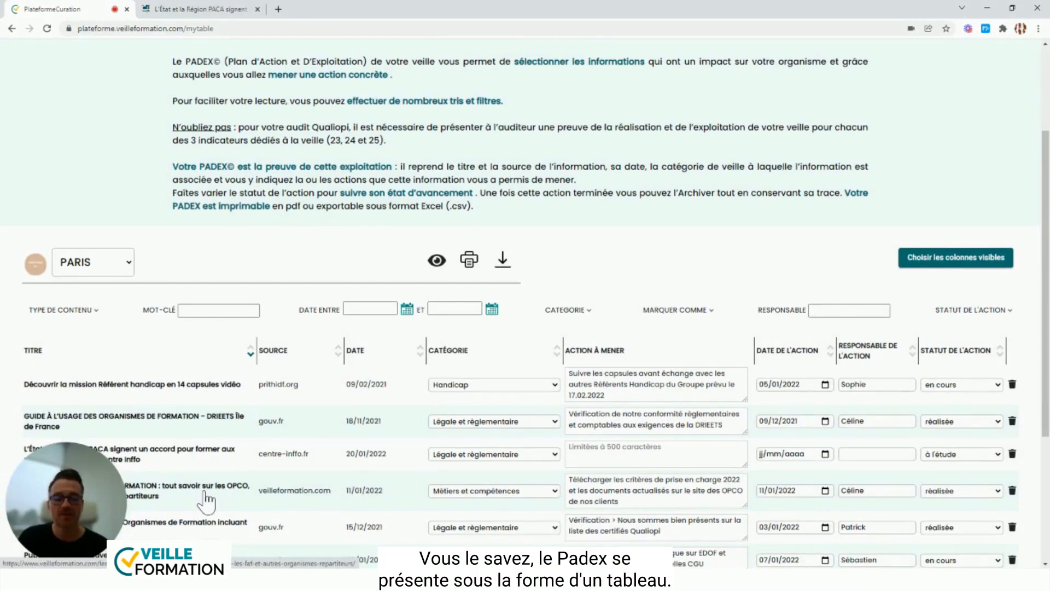
scroll(205, 500, down, 3)
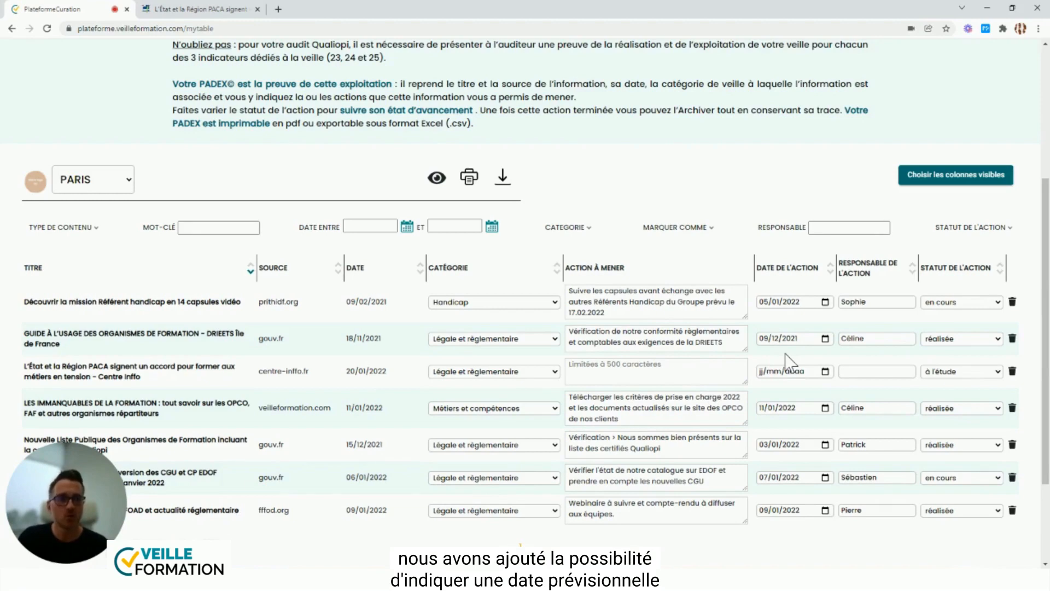
click(826, 338)
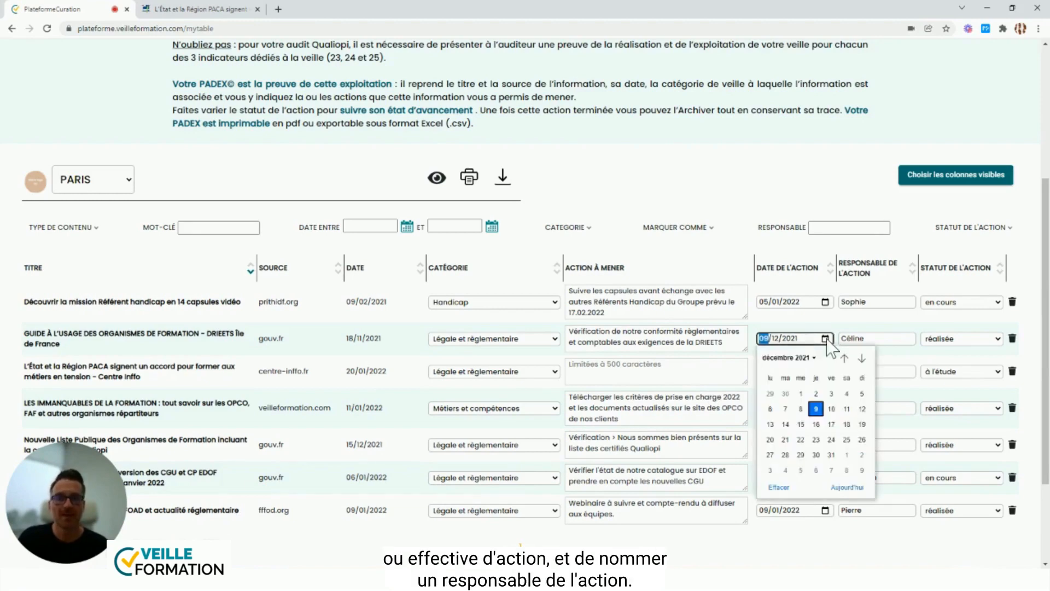
click(883, 338)
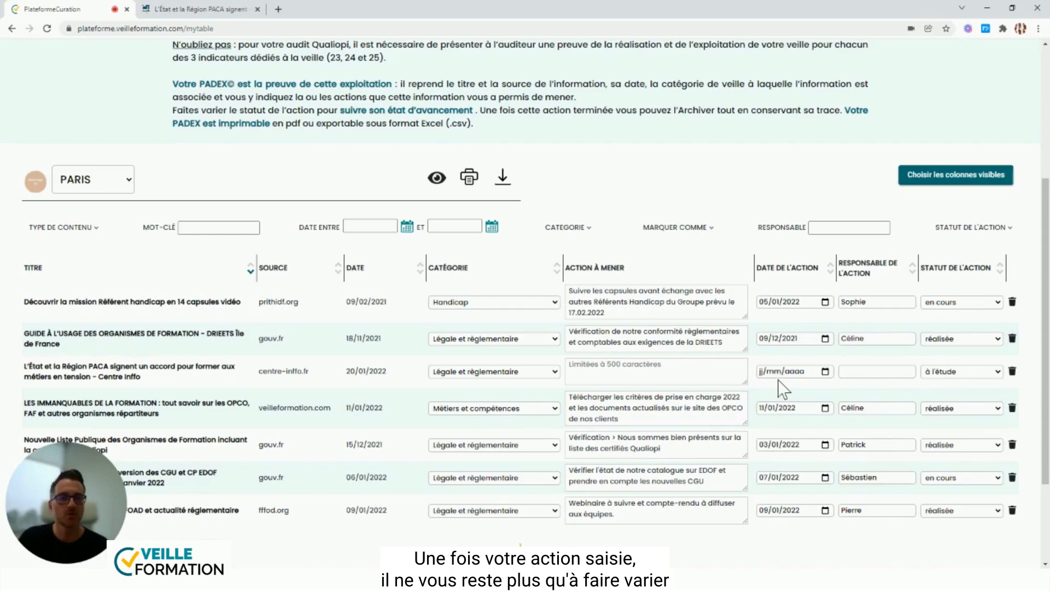
click(946, 339)
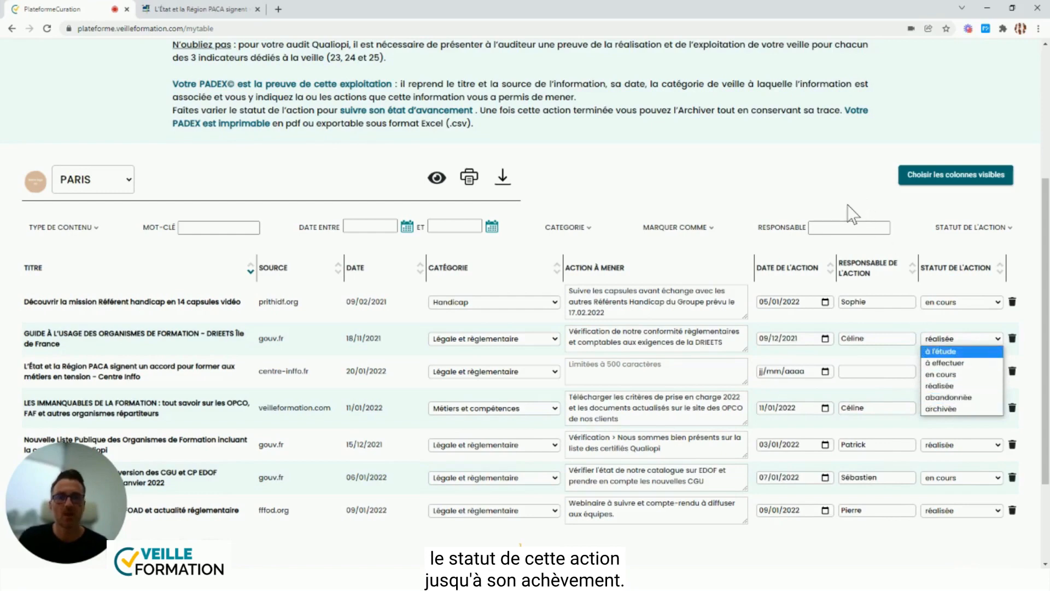
key(Escape)
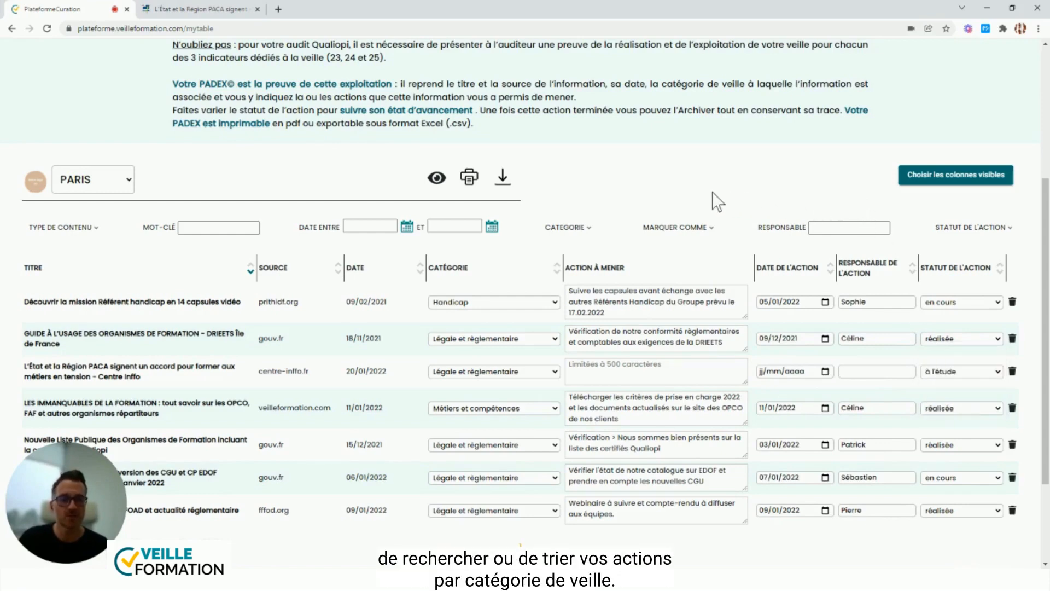
View the category filter options and sort the PARIS Padex rows by date and back by title.
click(581, 232)
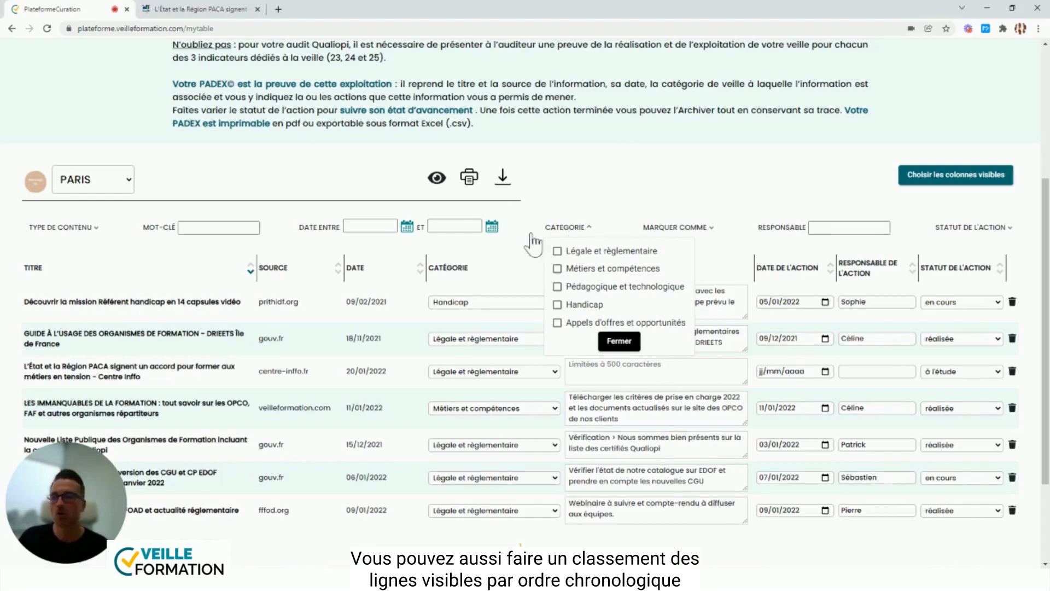
click(420, 272)
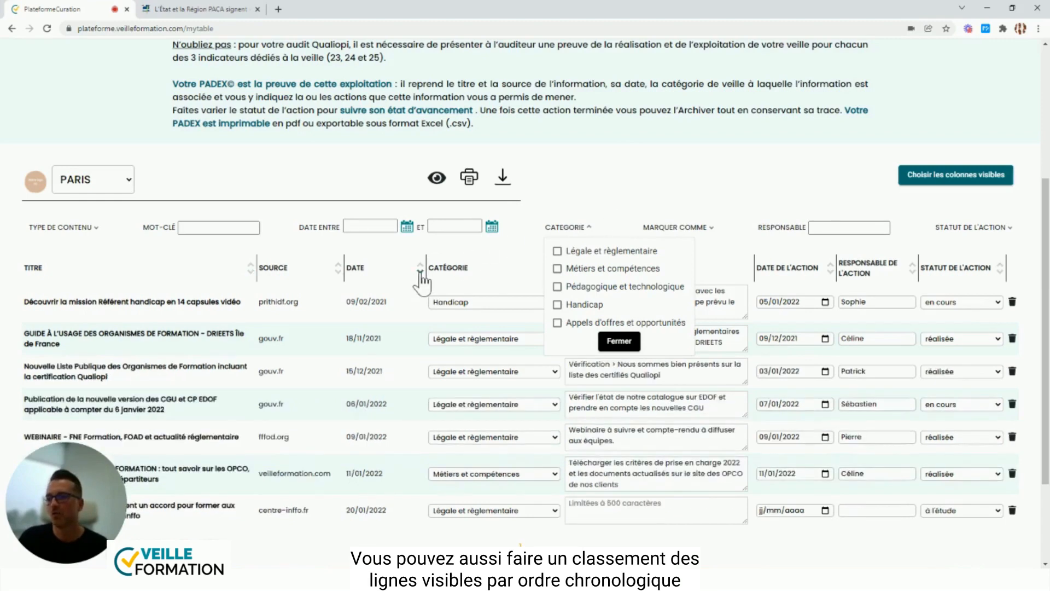
click(251, 269)
click(621, 340)
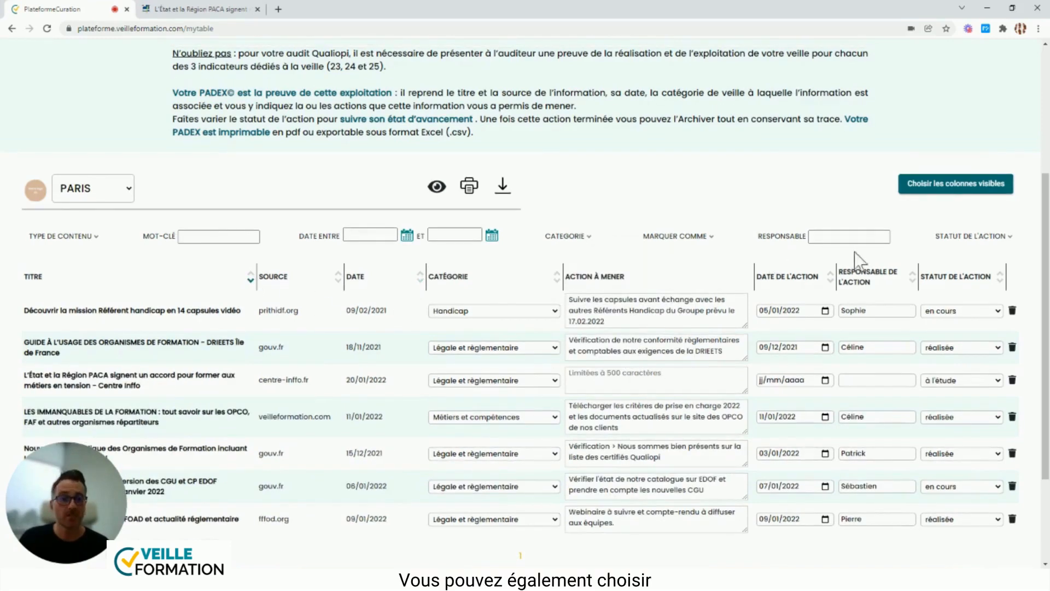
Filter the PARIS Padex by action status to exclude réalisée, abandonnée and archivée actions.
click(968, 239)
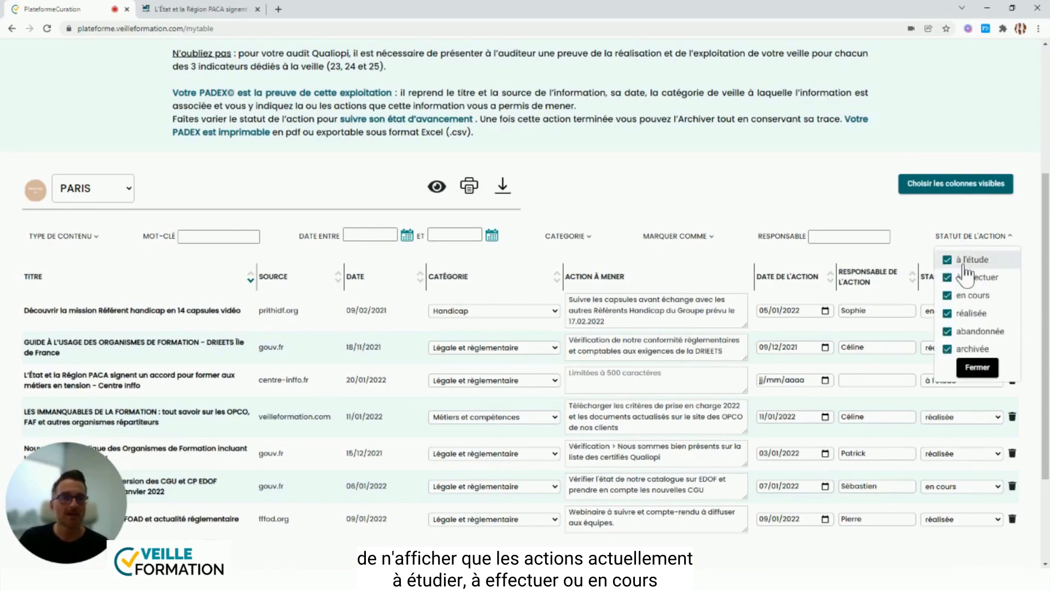
click(967, 316)
click(967, 331)
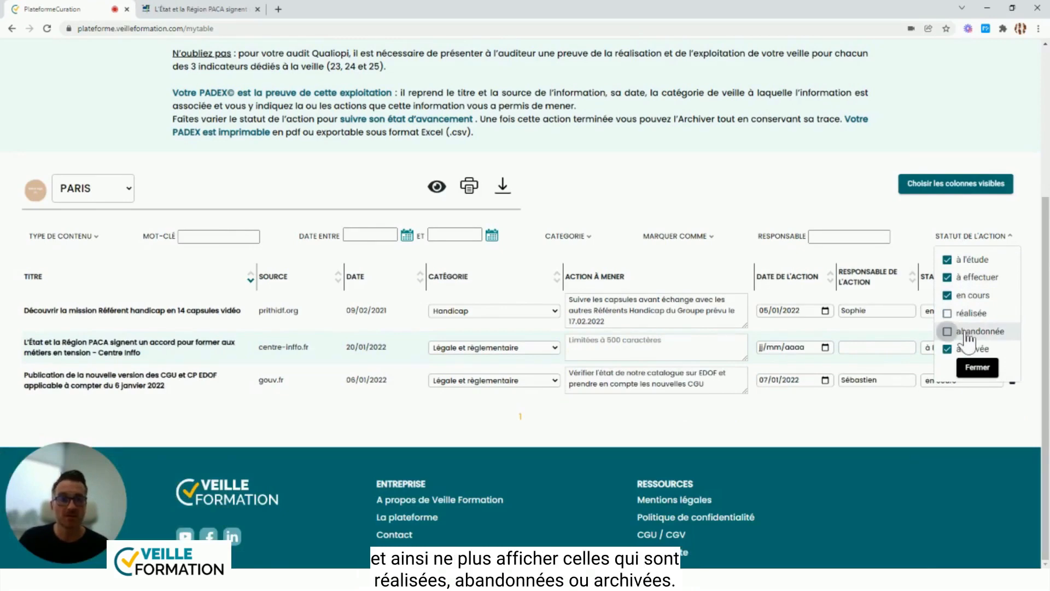
click(967, 353)
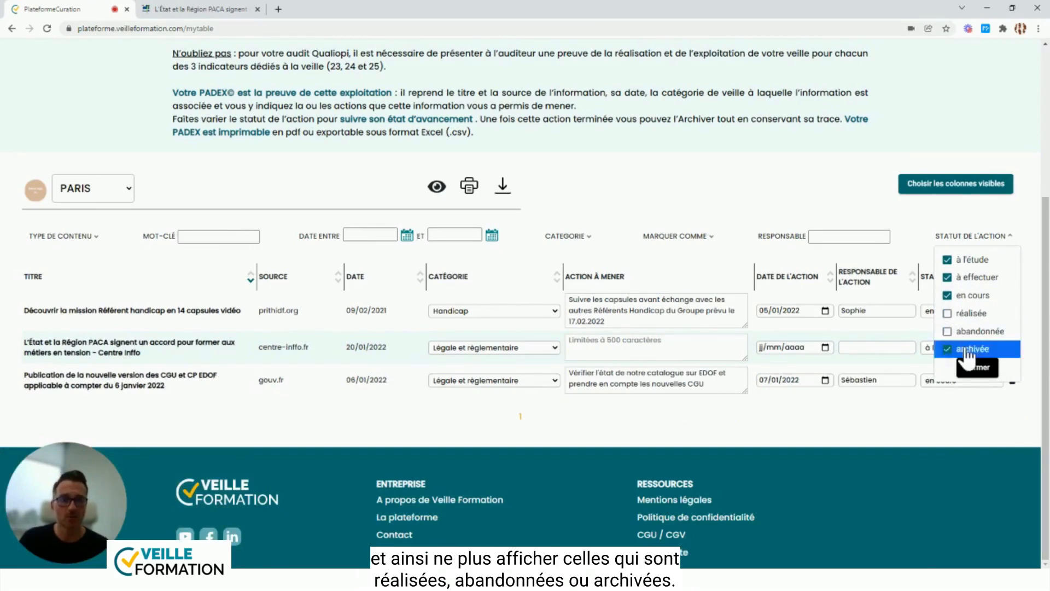
click(967, 350)
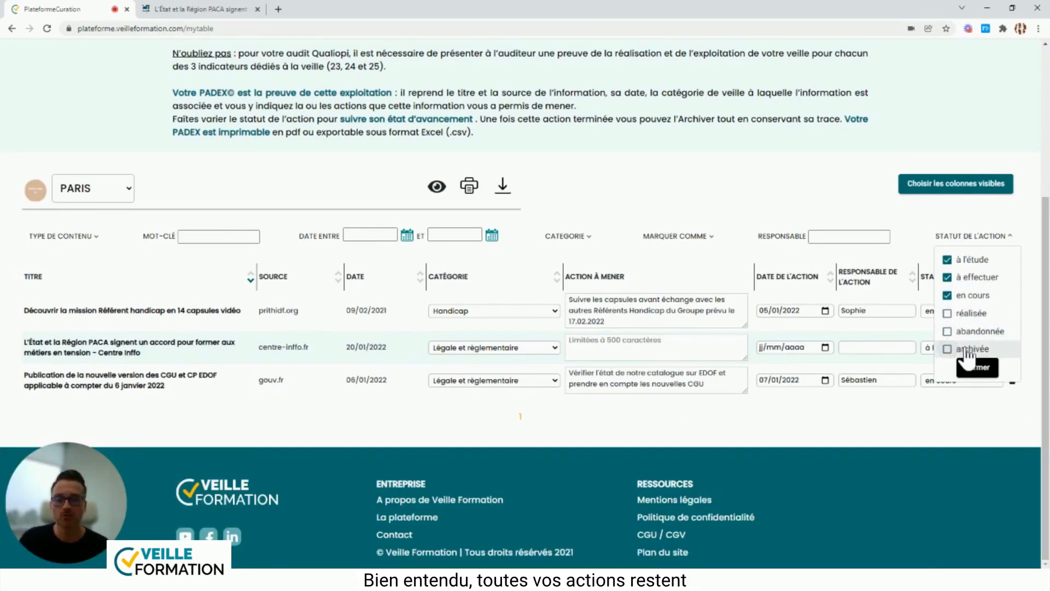
Include archivée, abandonnée and réalisée actions again in the PARIS Padex action status filter.
click(967, 353)
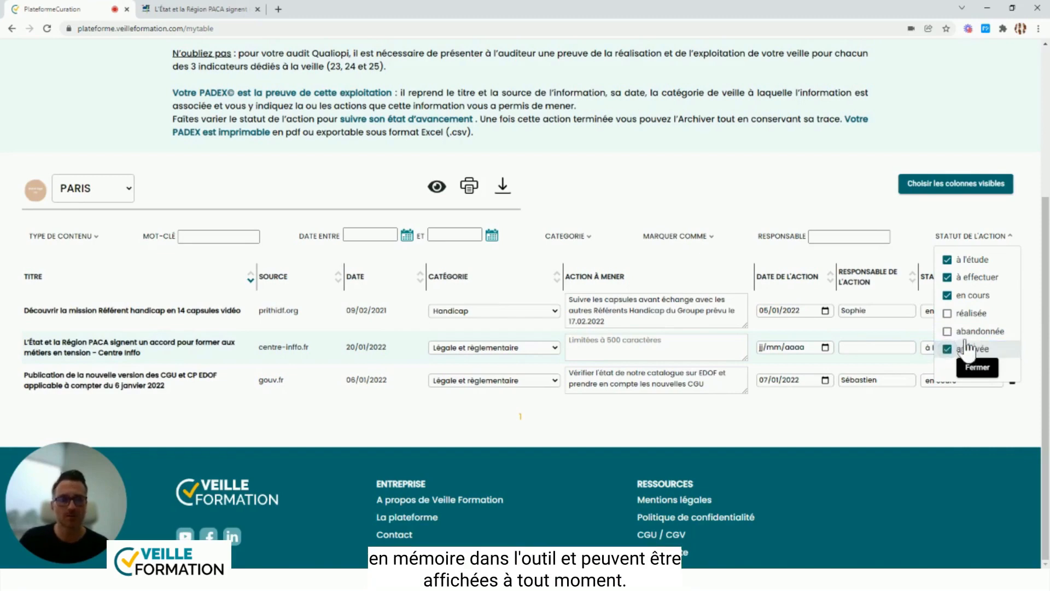
click(968, 332)
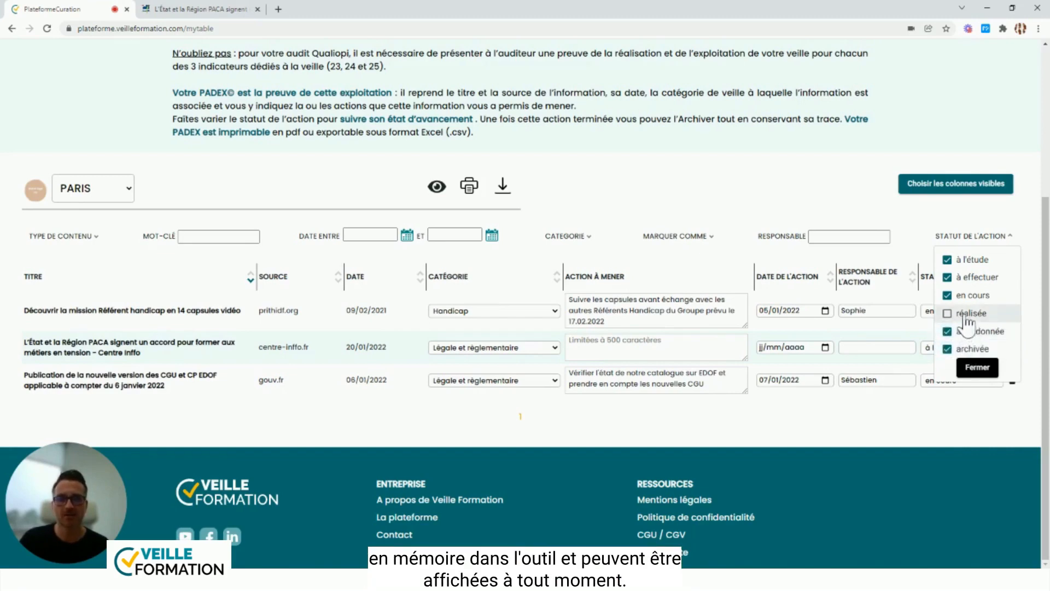
click(967, 315)
click(974, 370)
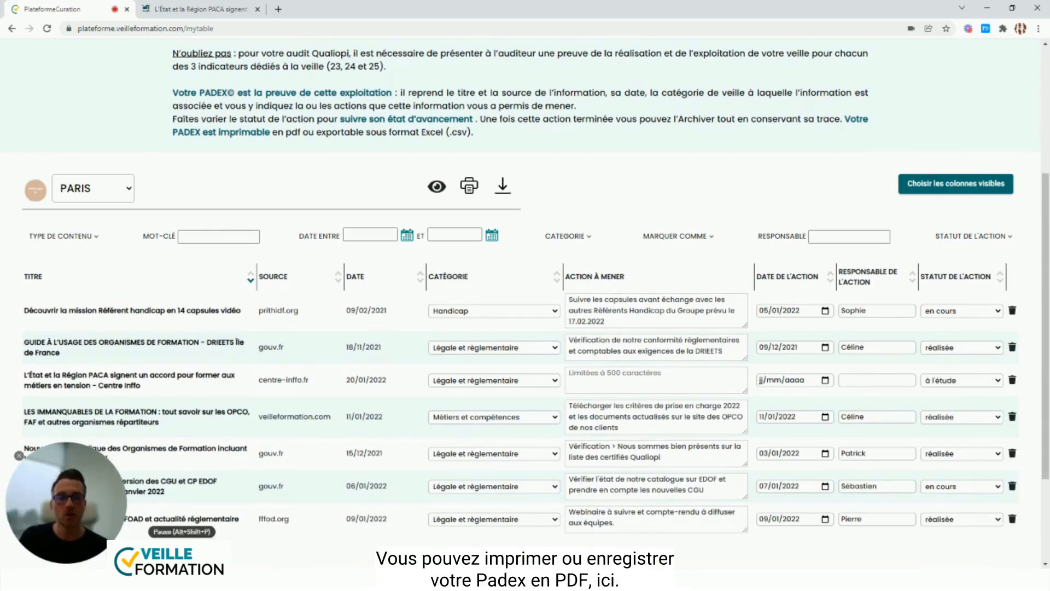
Export the PARIS Padex as a PDF with the preselected print columns, view the downloaded file and close it.
click(470, 189)
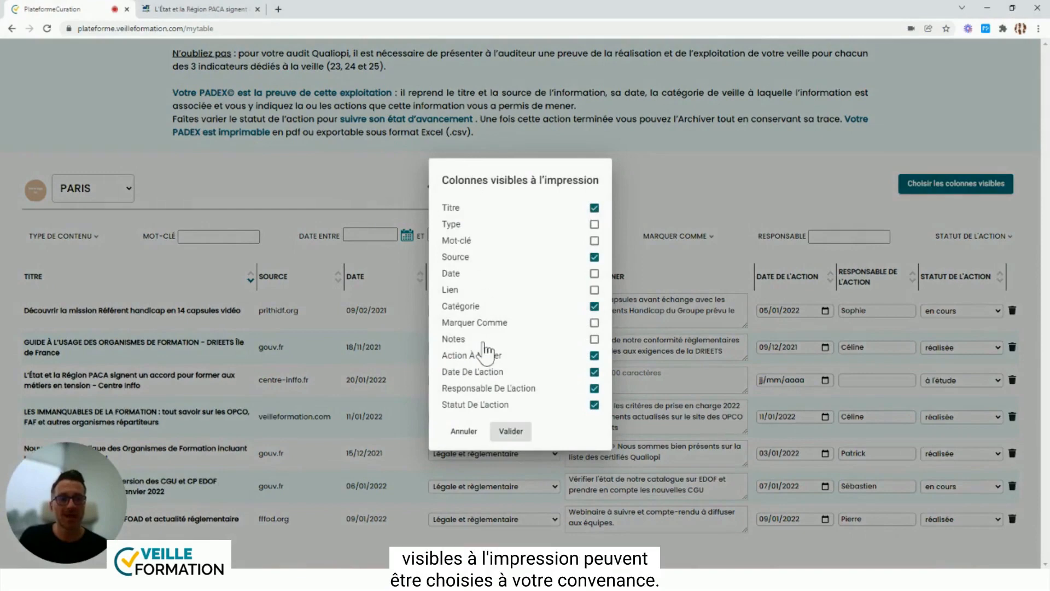
click(510, 431)
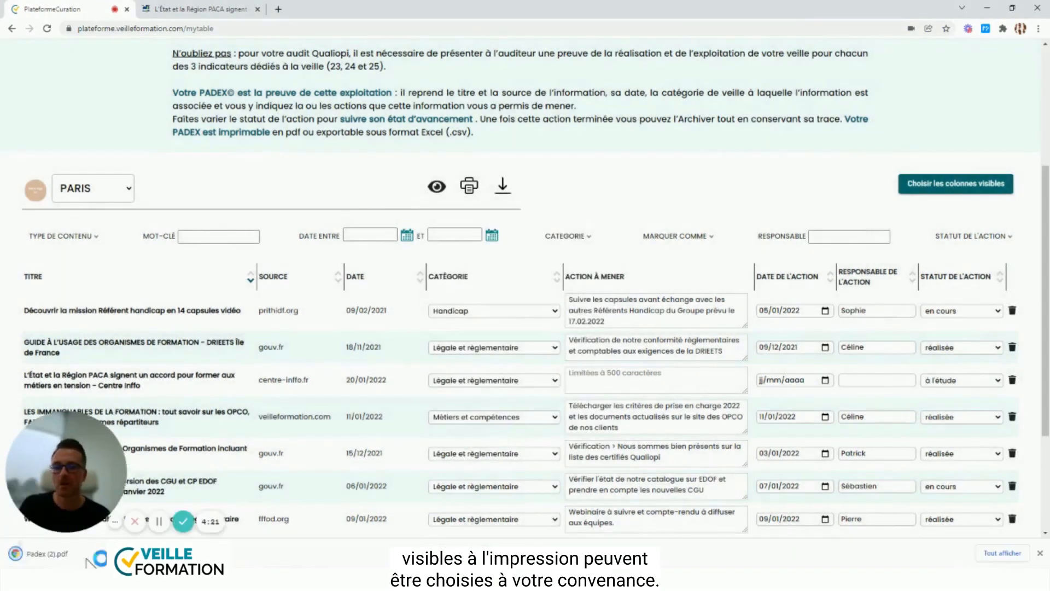
click(88, 561)
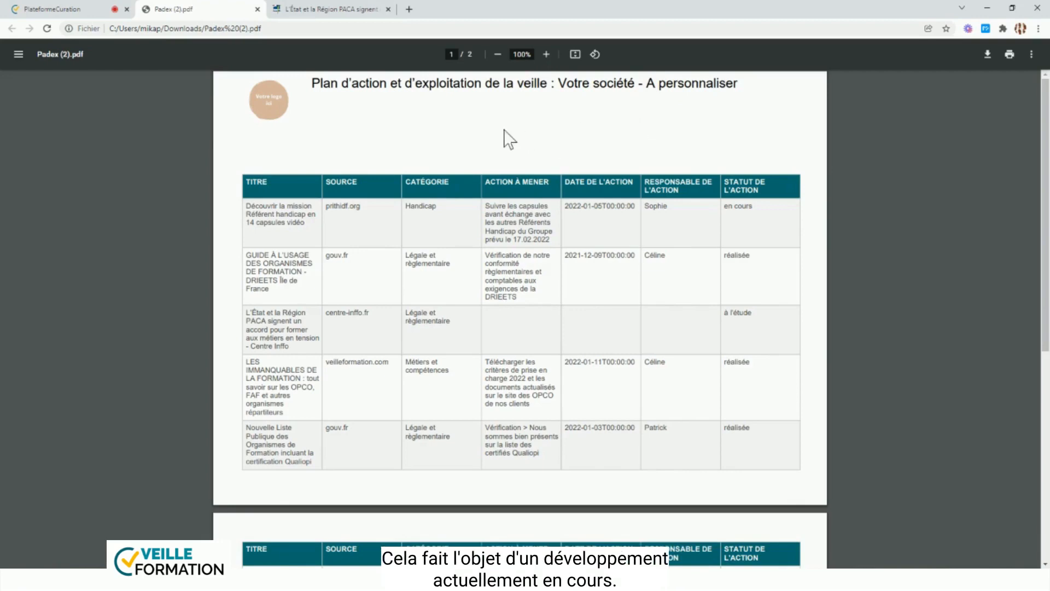
click(257, 9)
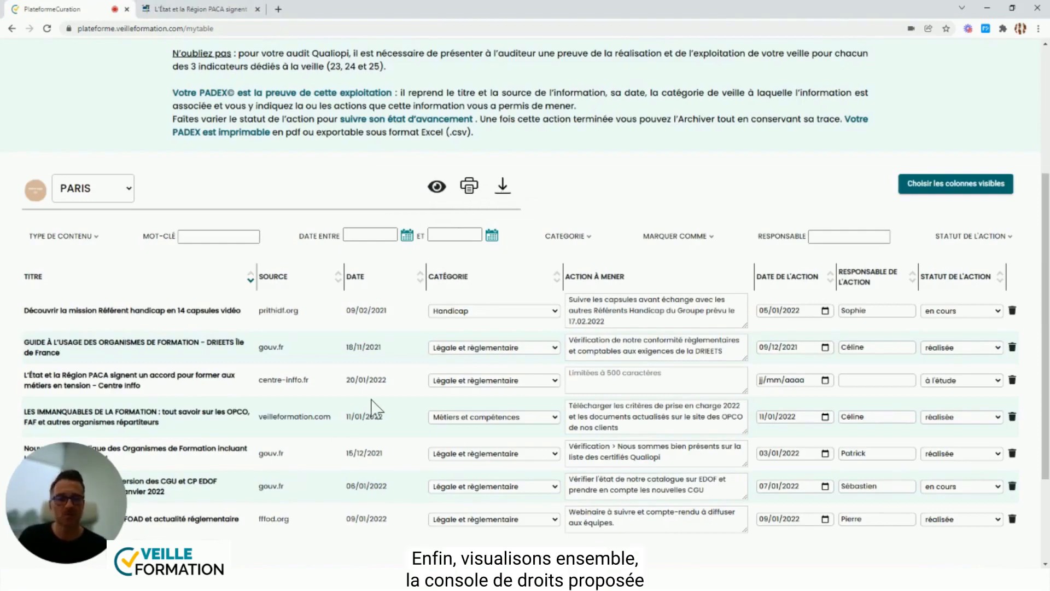
View the users' access rights under Mes droits in Ma plateforme, and return to the Toute la Veille page.
scroll(509, 304, up, 4)
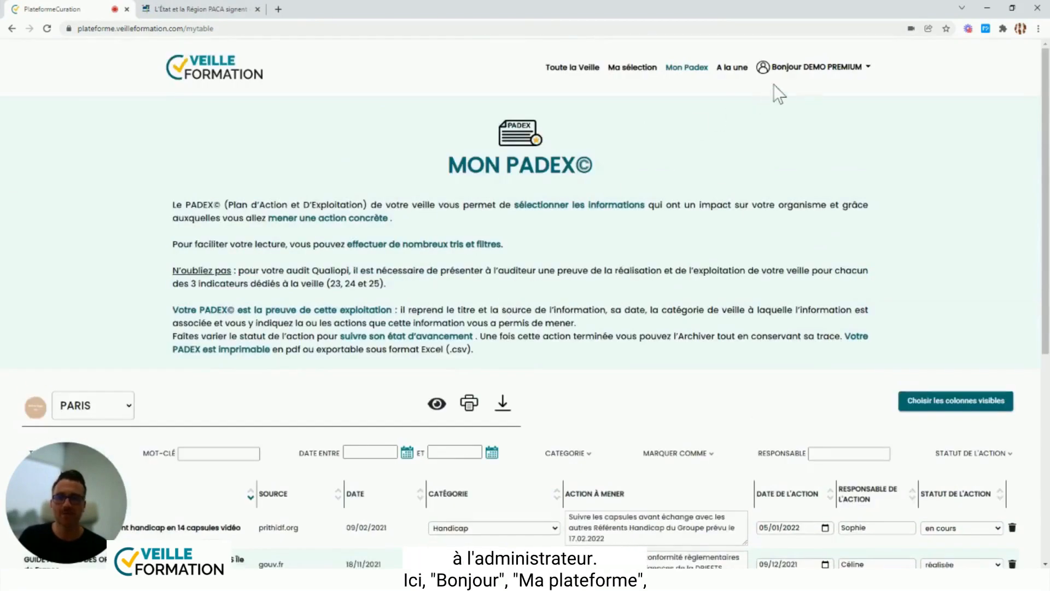
click(798, 76)
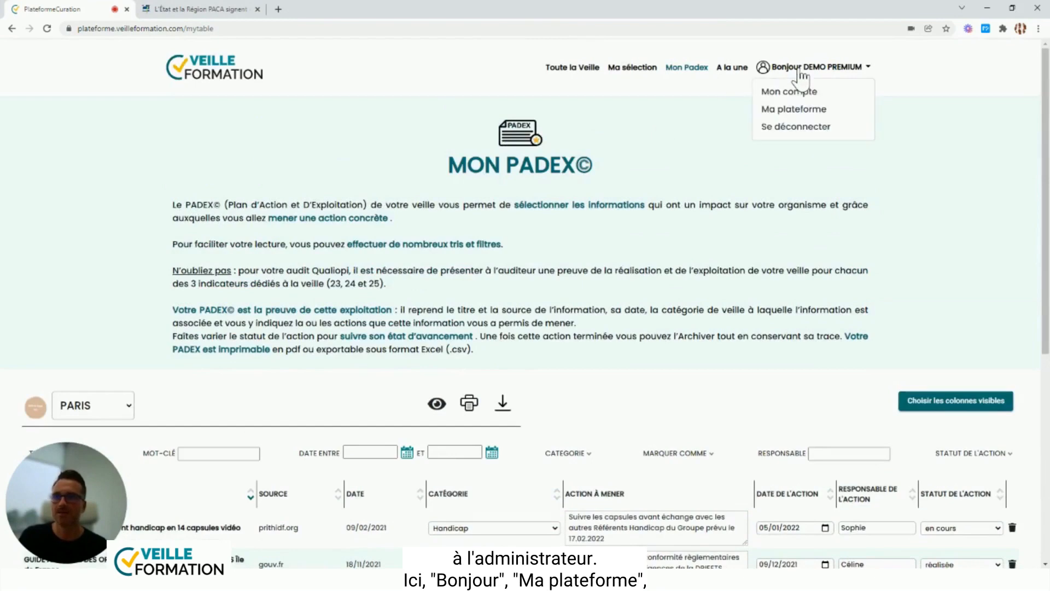
click(799, 111)
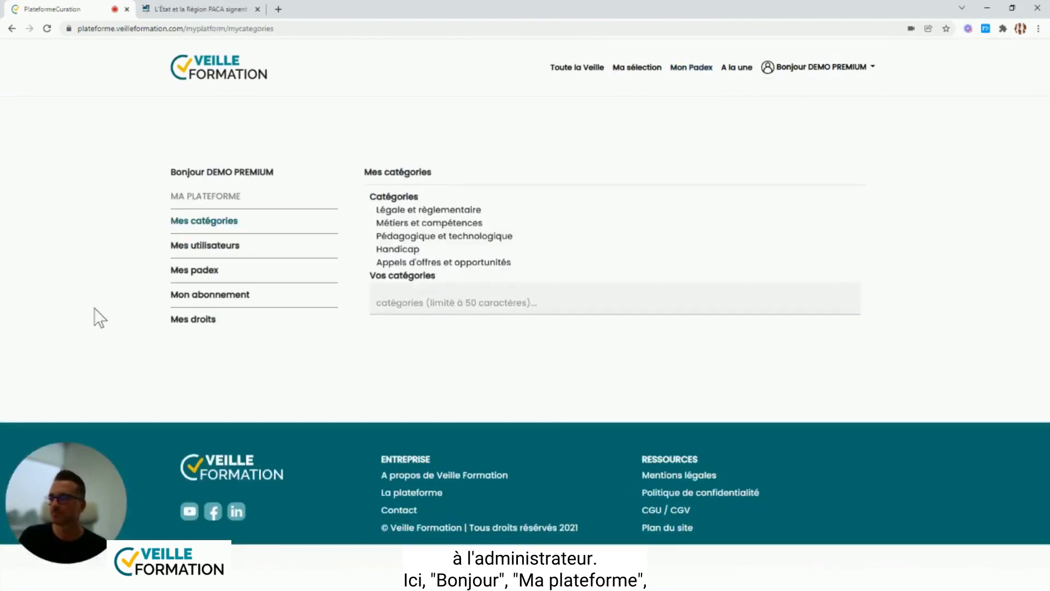
click(182, 322)
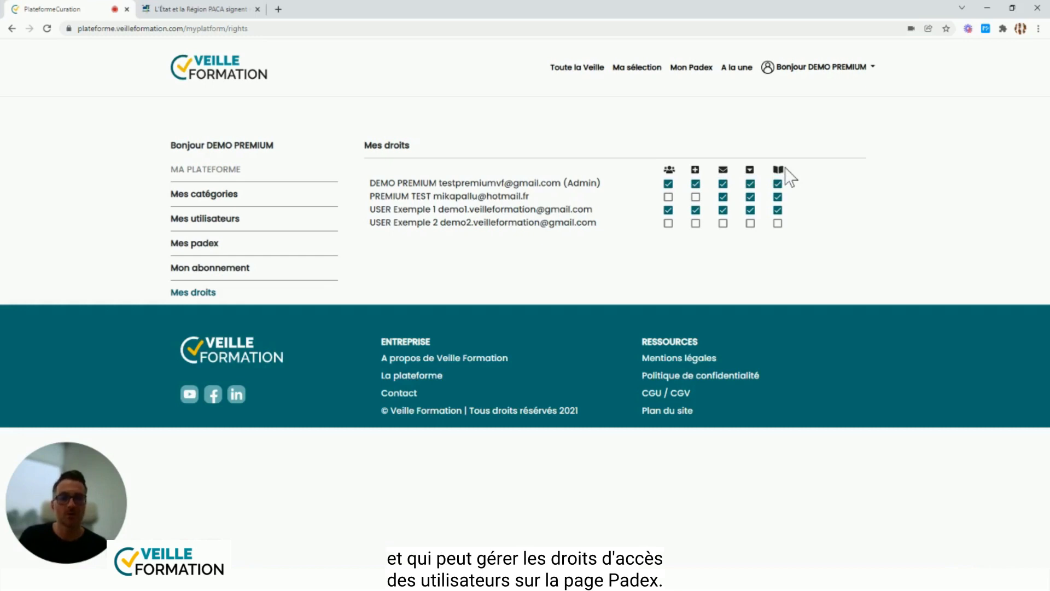
click(578, 72)
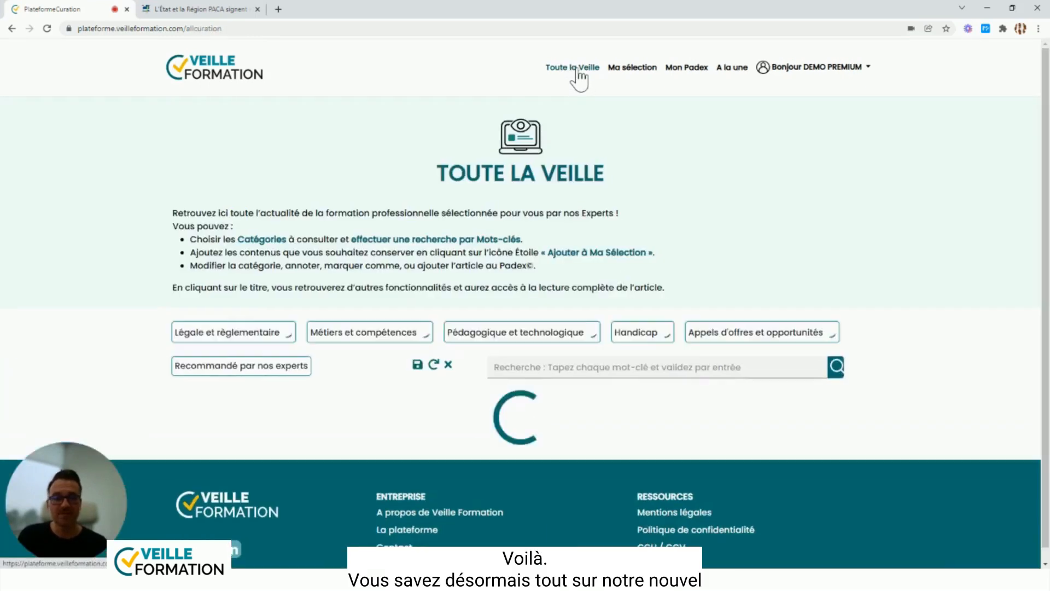